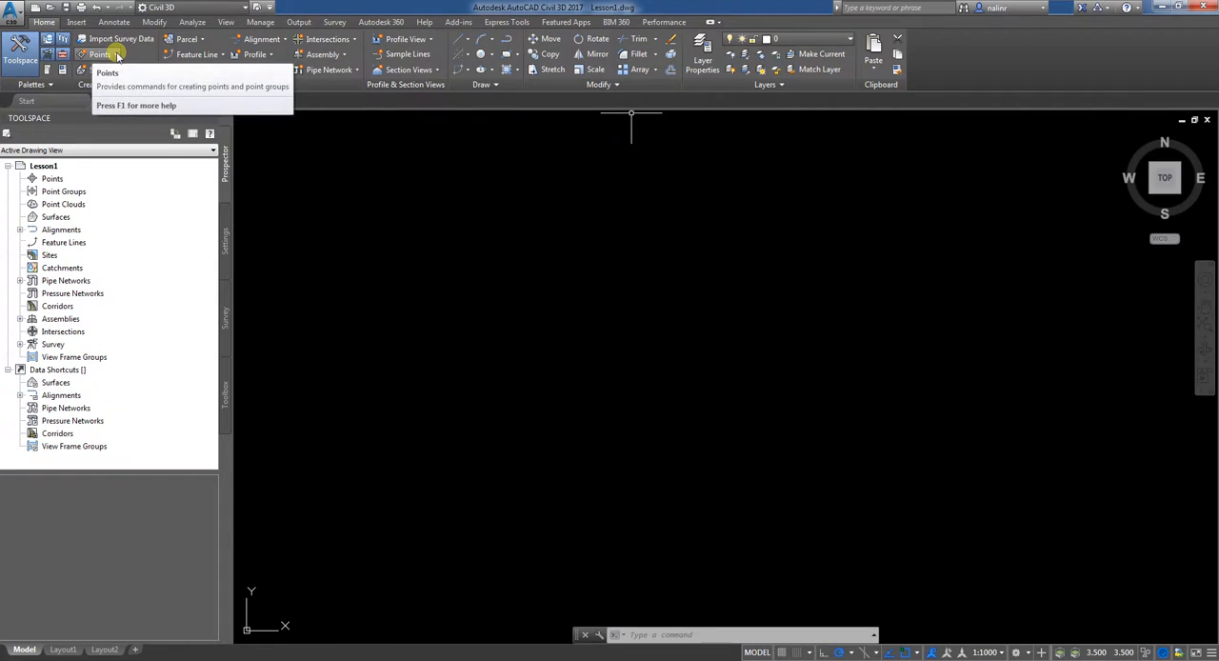
{"action": "left_click", "coordinate": [115, 54]}
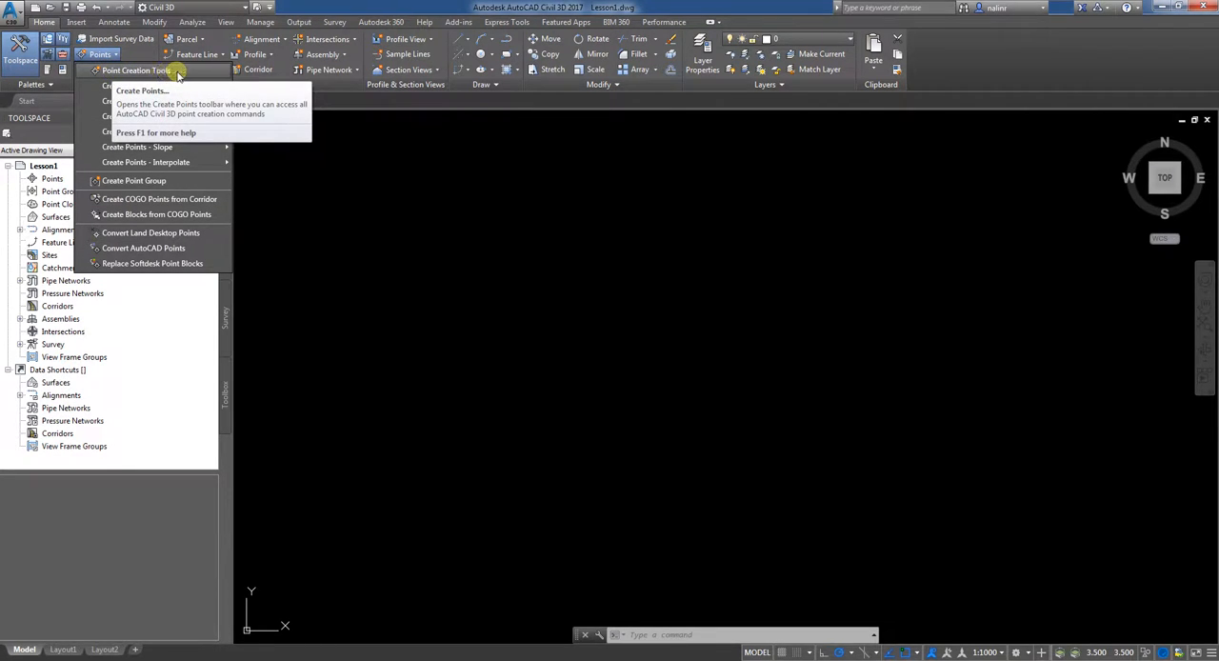
{"action": "left_click", "coordinate": [360, 167]}
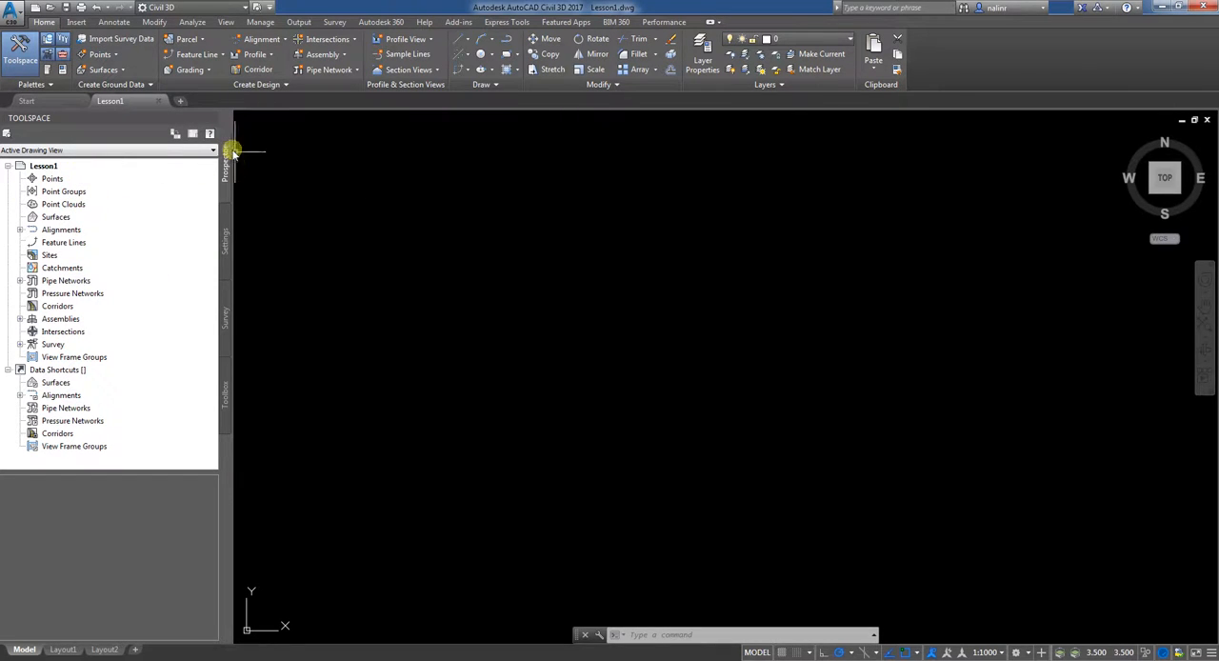
{"action": "right_click", "coordinate": [48, 181]}
{"action": "left_click", "coordinate": [96, 185]}
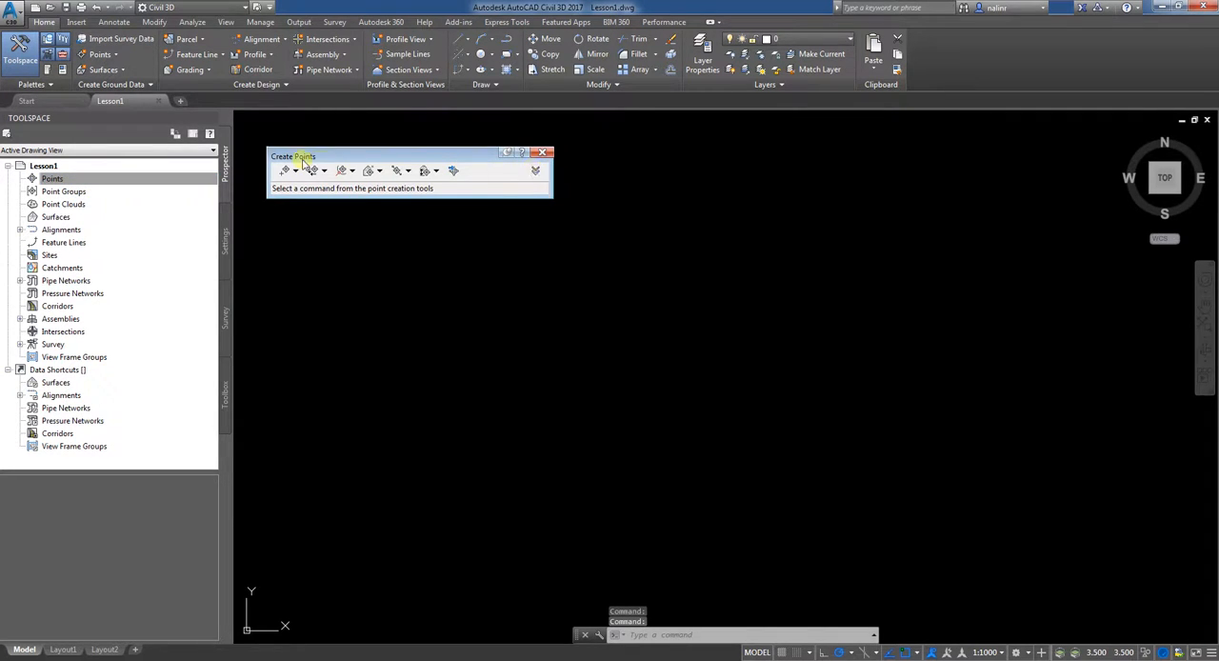
{"action": "left_click", "coordinate": [543, 152]}
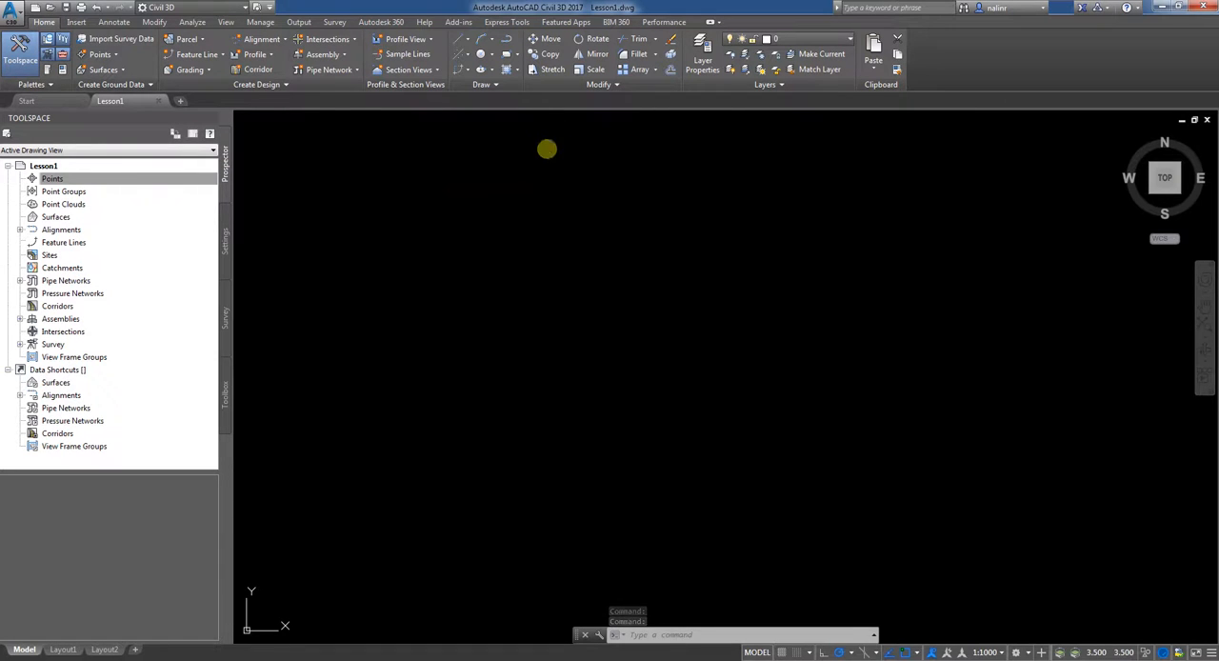
Step: Start manual point creation and locate the new point at easting 3200, northing 5000
{"action": "left_click", "coordinate": [105, 55]}
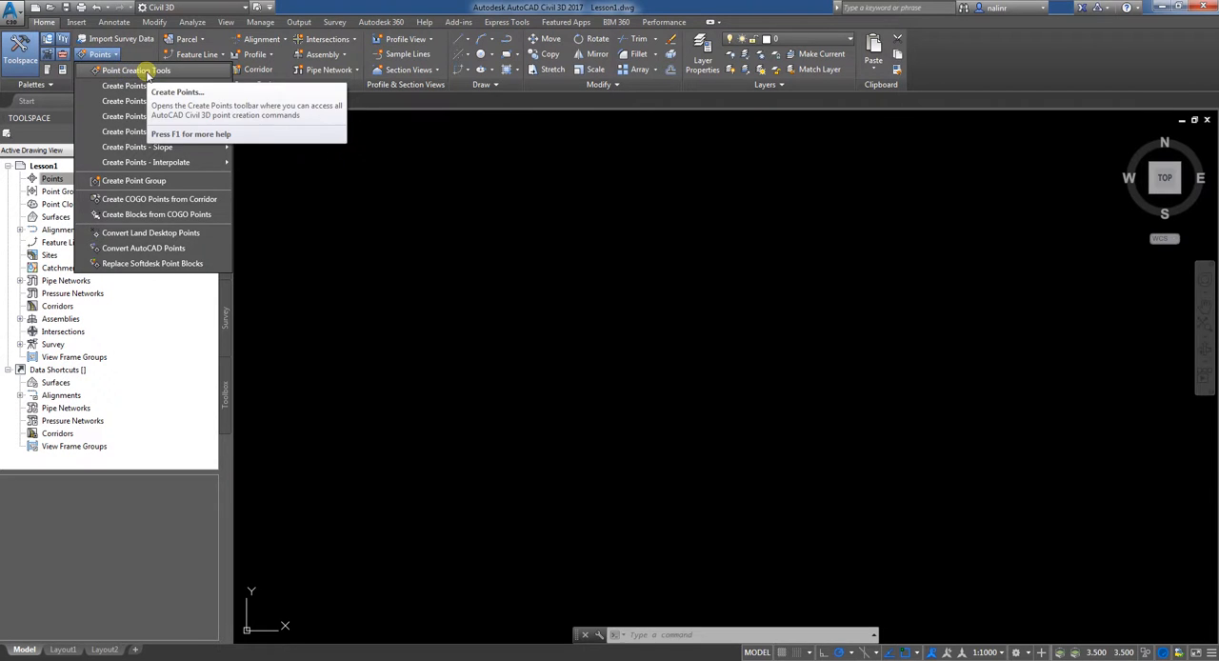
{"action": "left_click", "coordinate": [134, 71]}
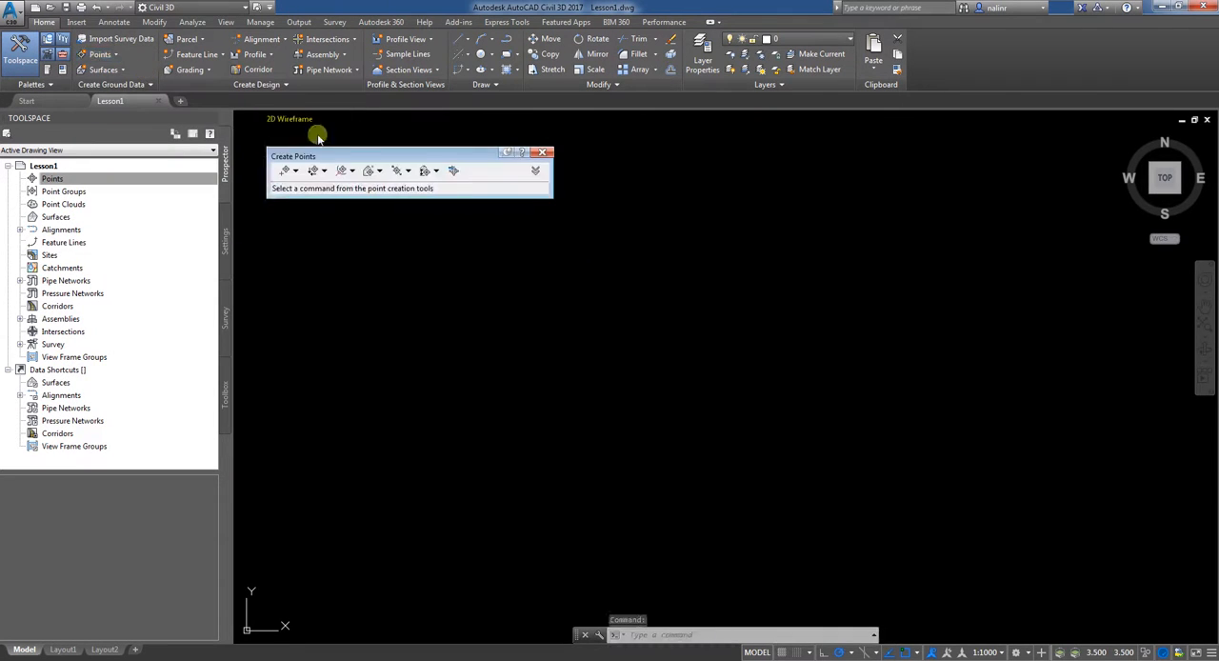
{"action": "left_click", "coordinate": [283, 172]}
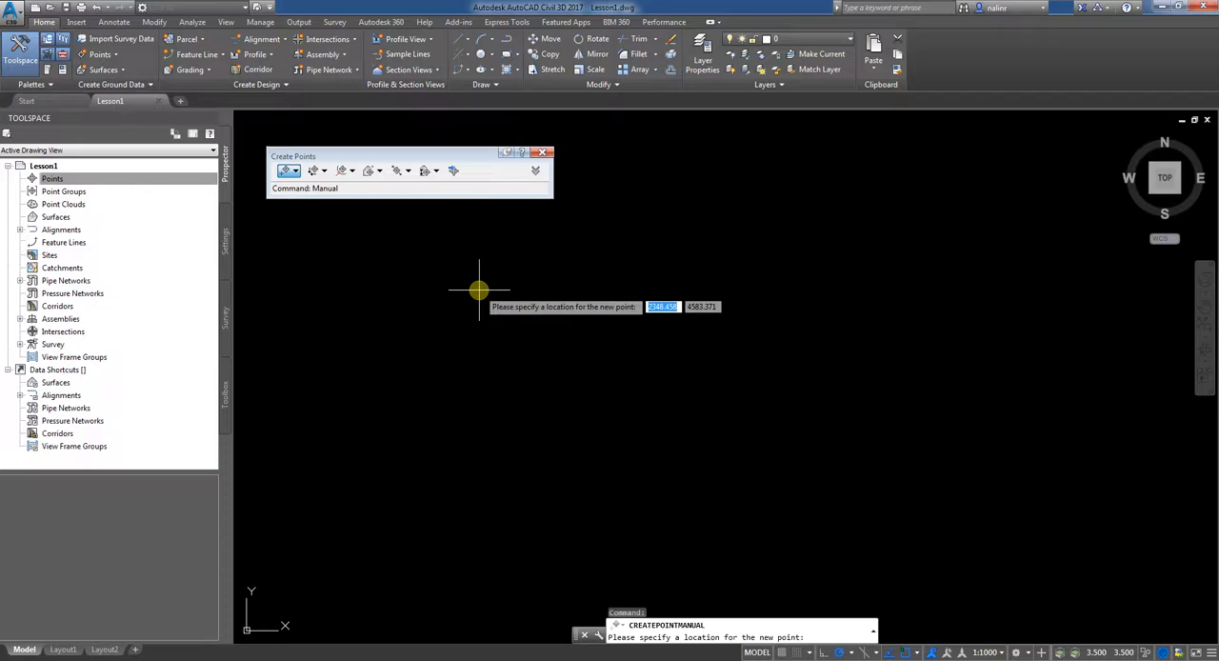
{"action": "type", "text": "3200"}
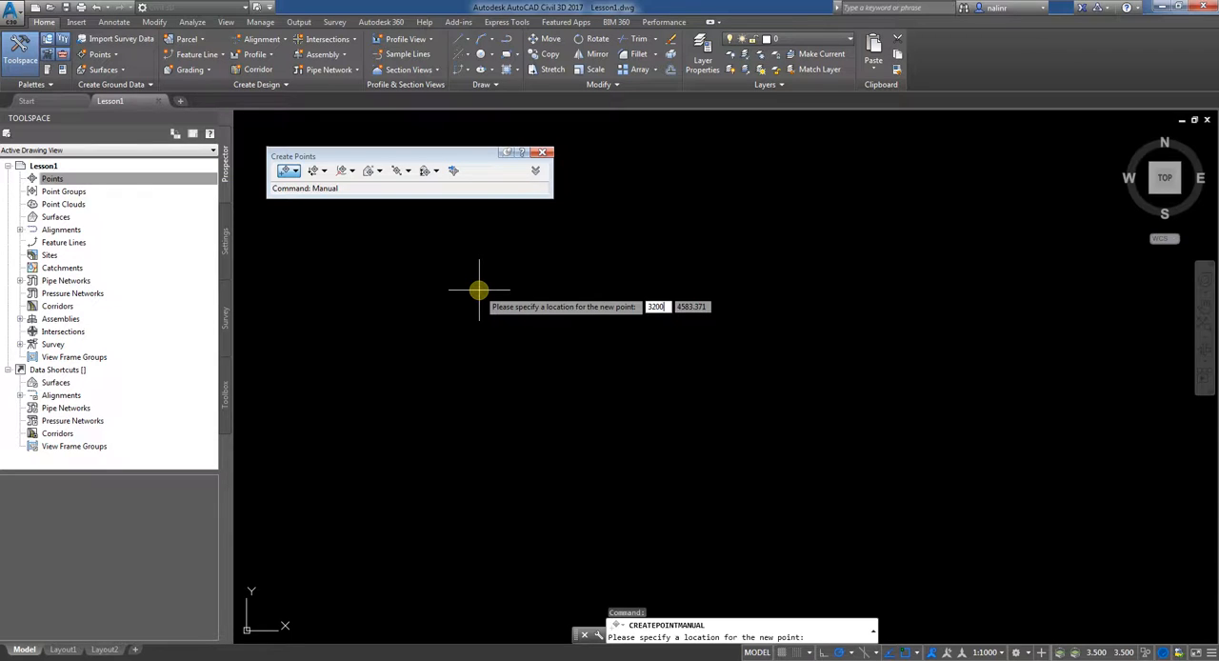
{"action": "key", "text": "Tab"}
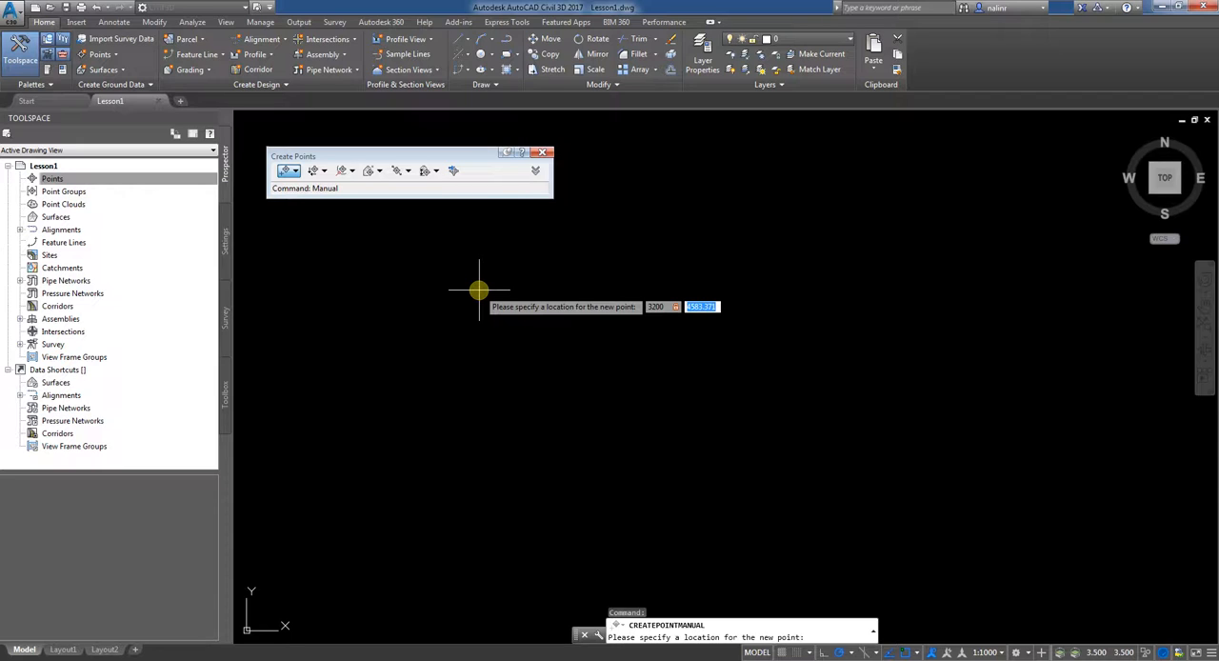
{"action": "type", "text": "5000"}
{"action": "key", "text": "Return"}
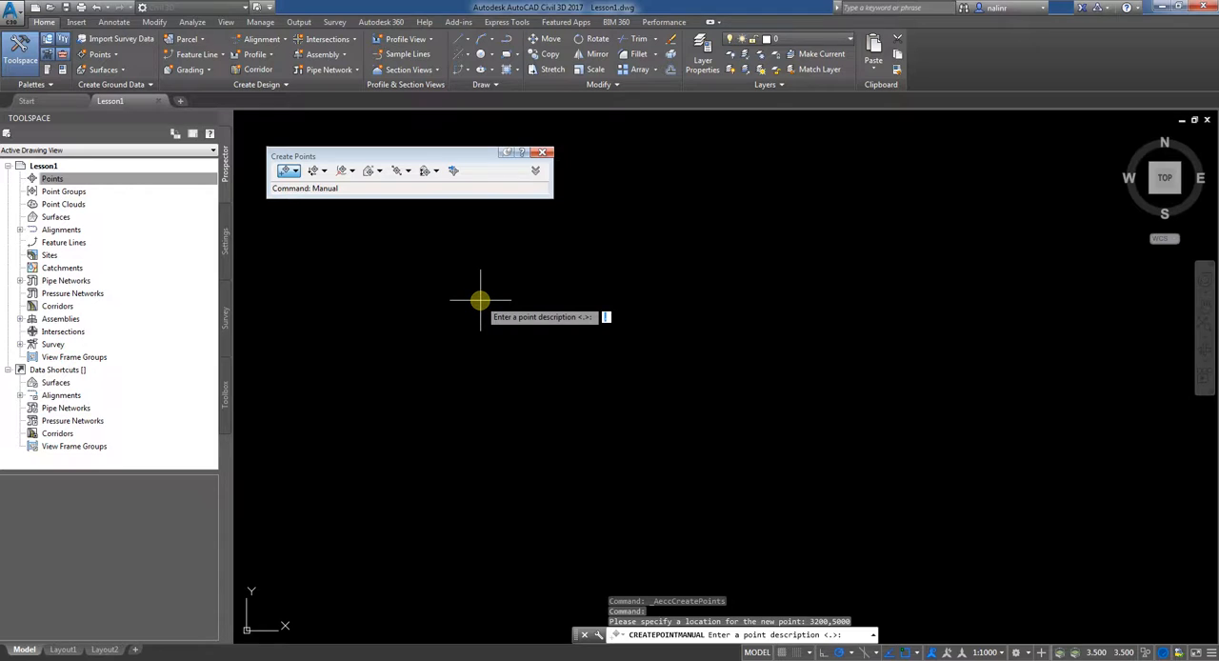
Step: Give the new point the description TR and elevation 450, and finish creating points
{"action": "type", "text": "1"}
{"action": "key", "text": "Return"}
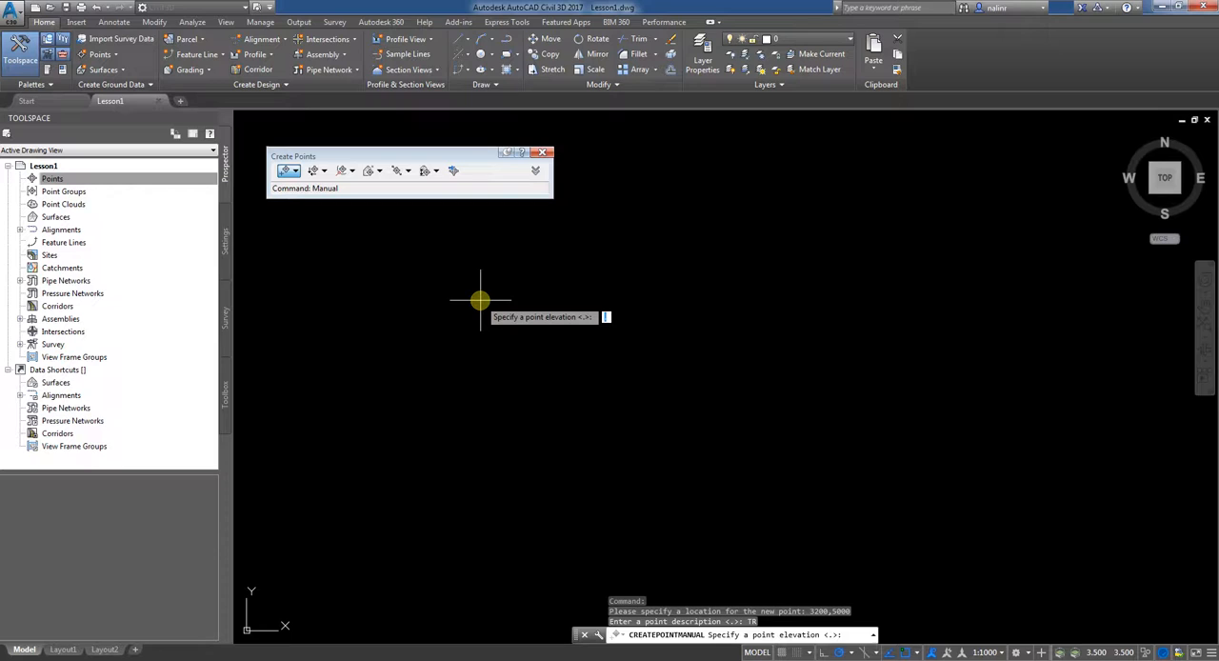
{"action": "type", "text": "450"}
{"action": "key", "text": "Return"}
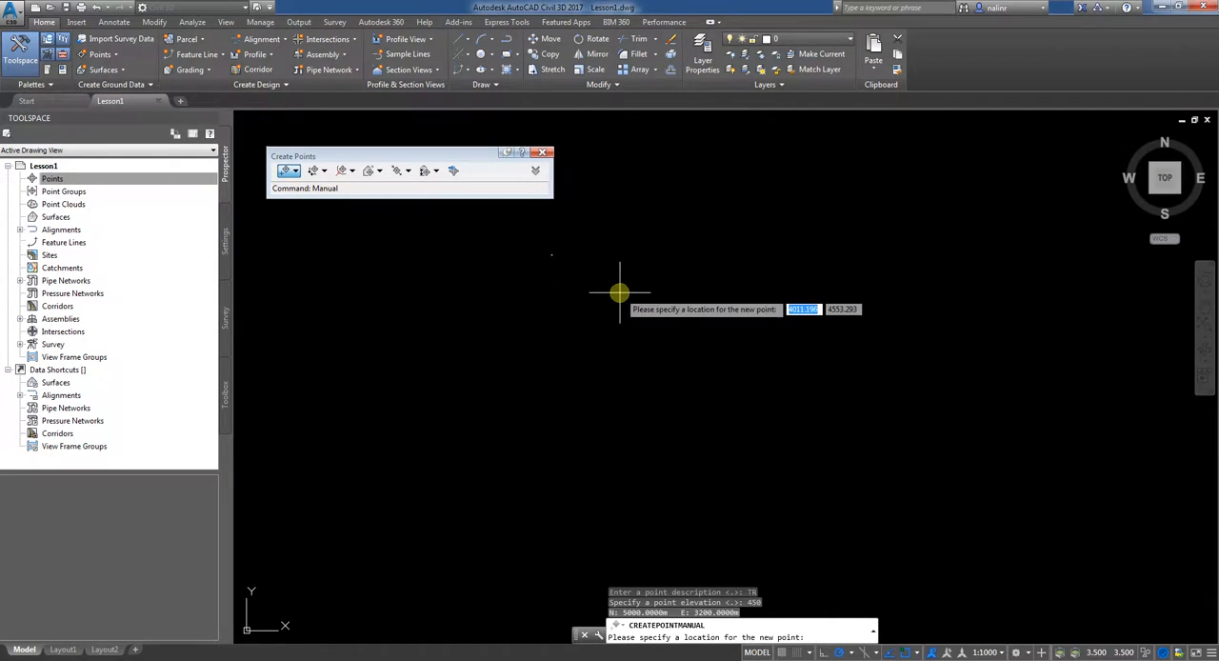
{"action": "key", "text": "Escape"}
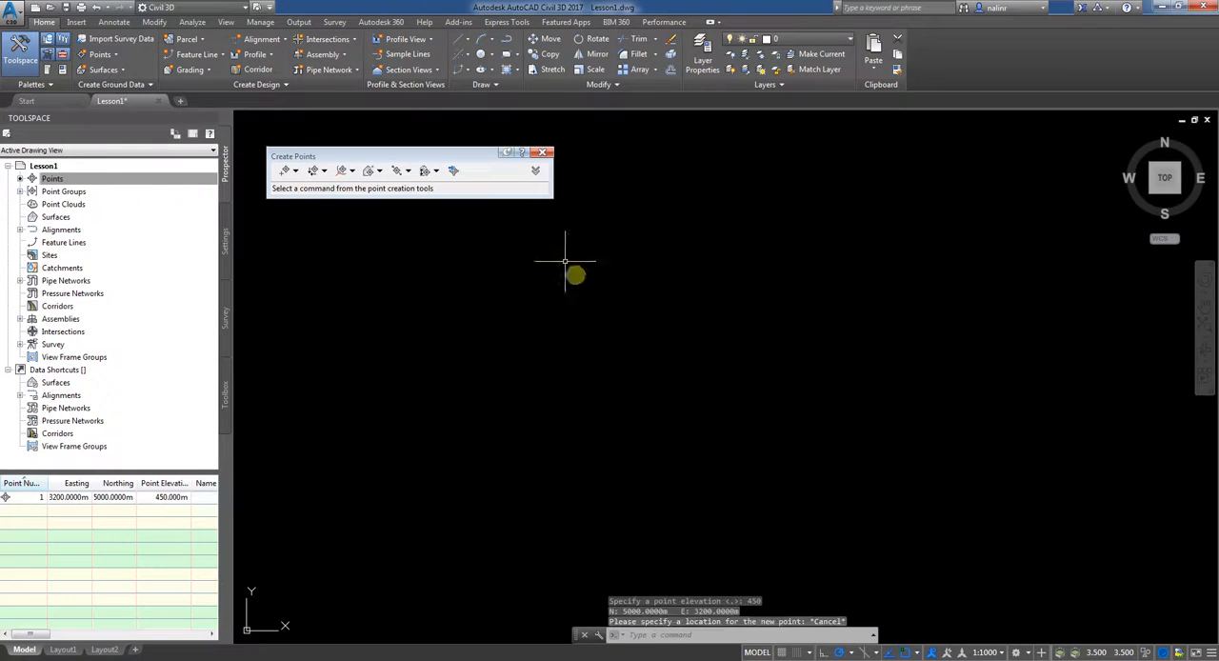
{"action": "left_click", "coordinate": [544, 151]}
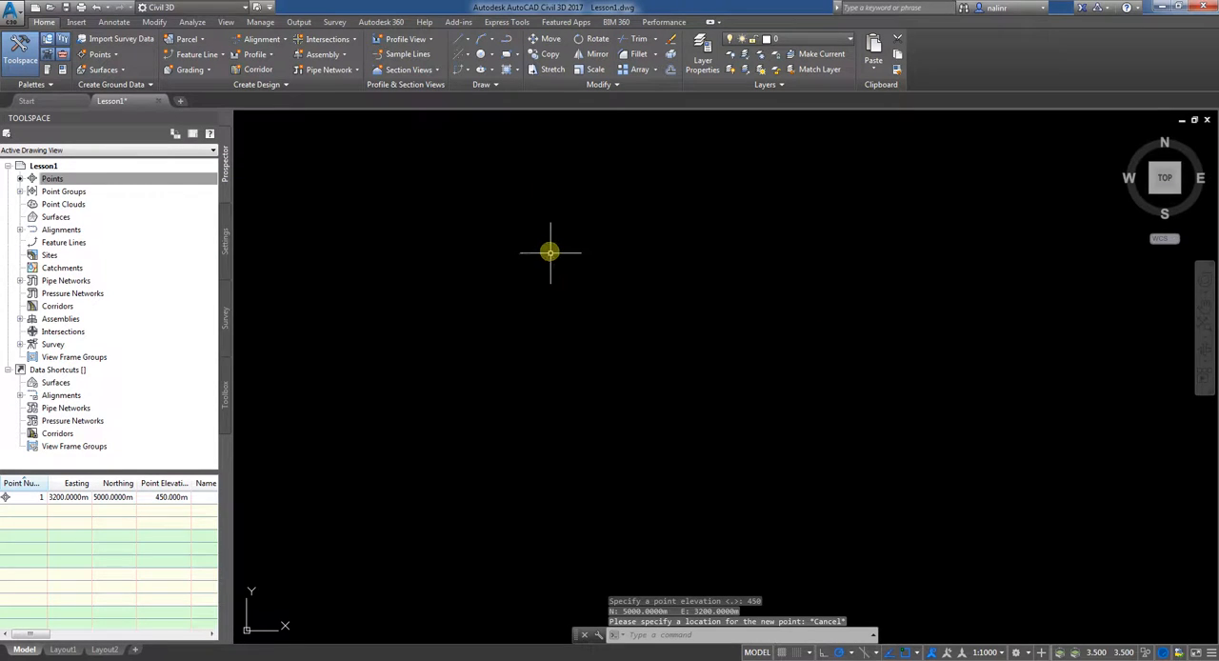
Step: Look up the new point in the drawing's points list, zoom to it and examine its marker and label
{"action": "scroll", "coordinate": [556, 257], "scroll_direction": "up", "scroll_amount": 4}
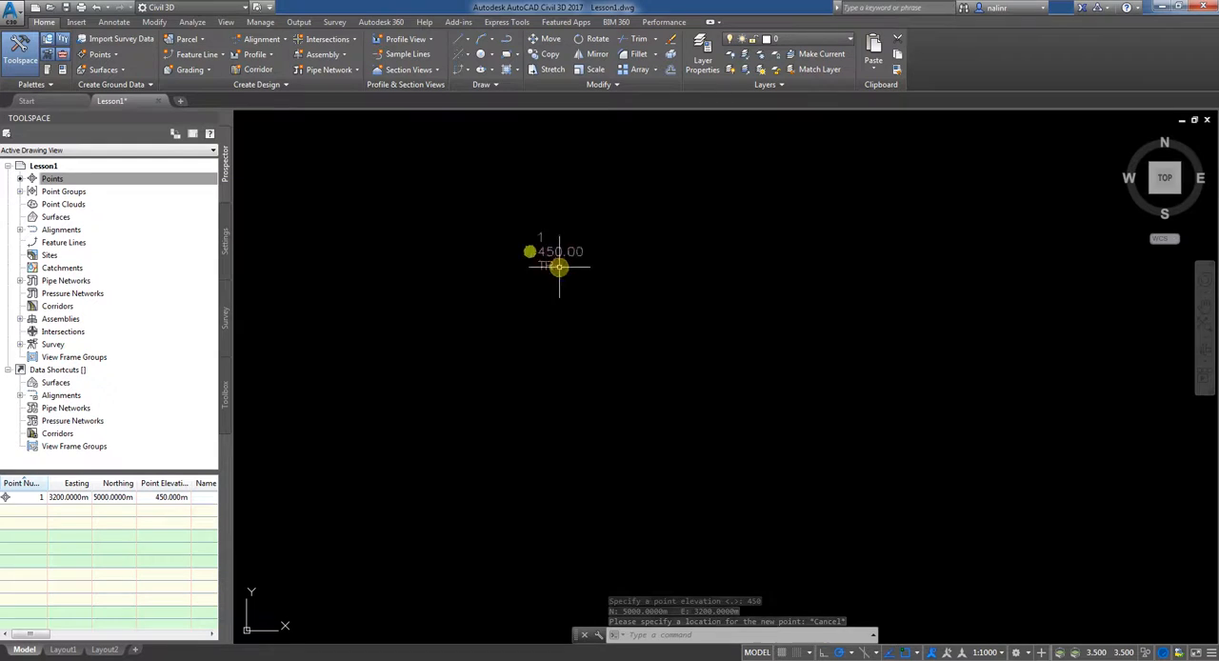
{"action": "scroll", "coordinate": [468, 200], "scroll_direction": "down", "scroll_amount": 4}
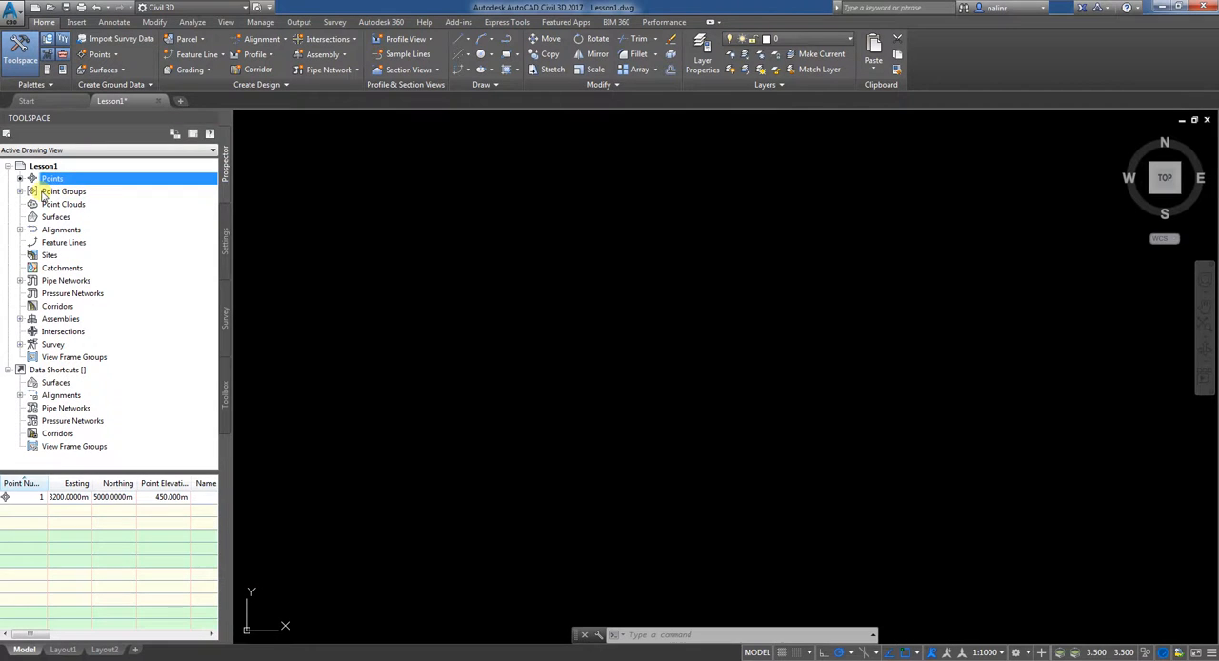
{"action": "mouse_move", "coordinate": [137, 178]}
{"action": "left_mouse_down"}
{"action": "mouse_move", "coordinate": [143, 191]}
{"action": "mouse_move", "coordinate": [371, 185]}
{"action": "mouse_move", "coordinate": [434, 136]}
{"action": "left_mouse_up"}
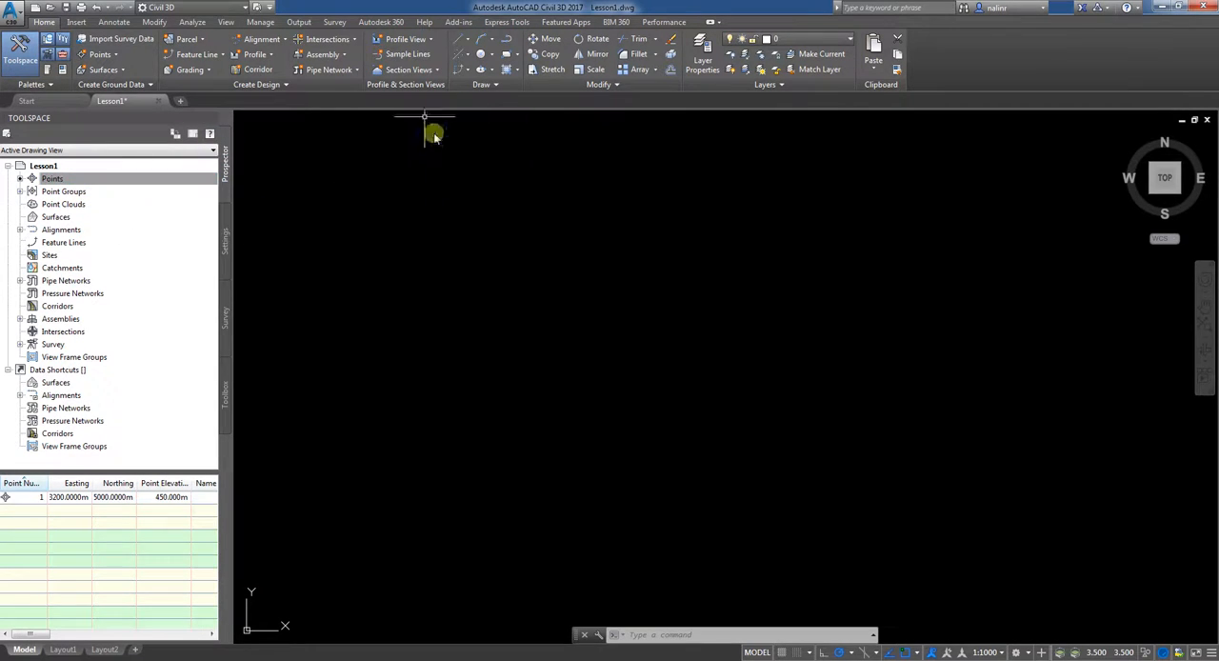
{"action": "right_click", "coordinate": [66, 194]}
{"action": "left_click", "coordinate": [67, 194]}
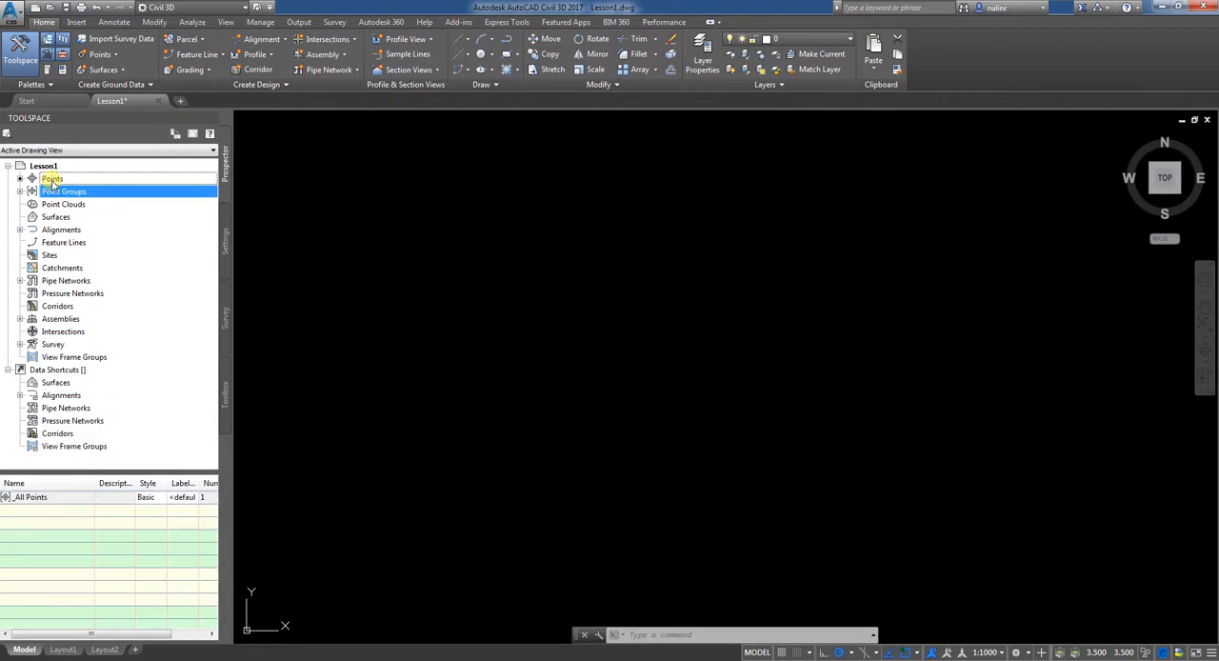
{"action": "left_click", "coordinate": [106, 179]}
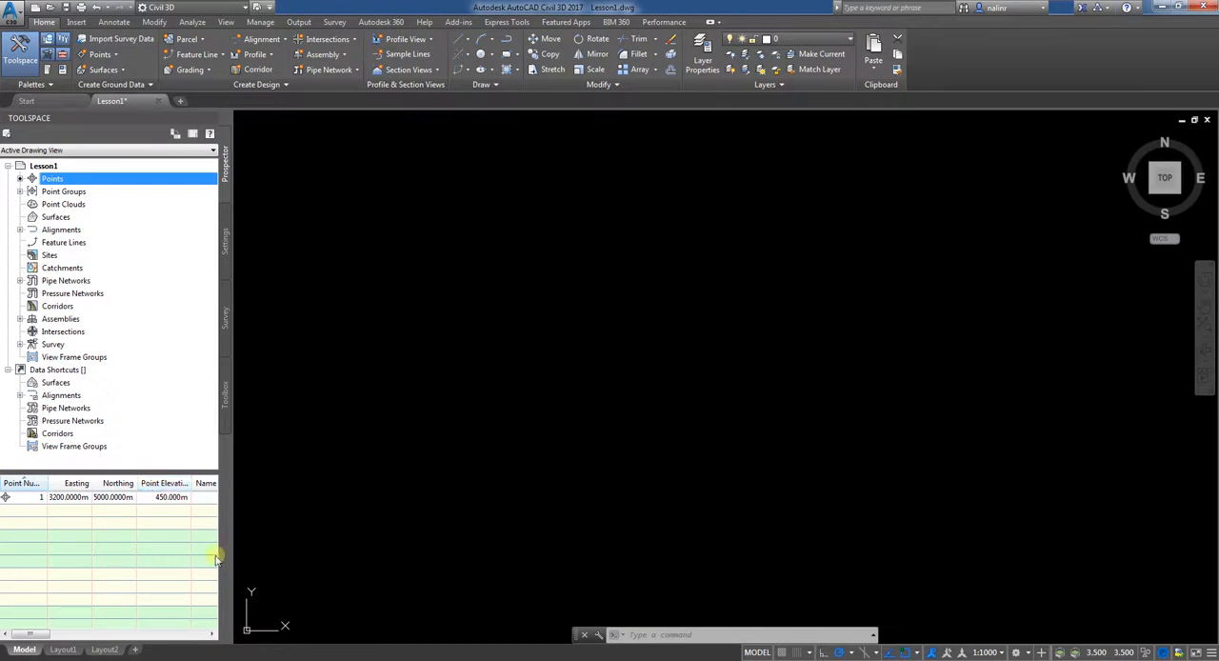
{"action": "right_click", "coordinate": [36, 499]}
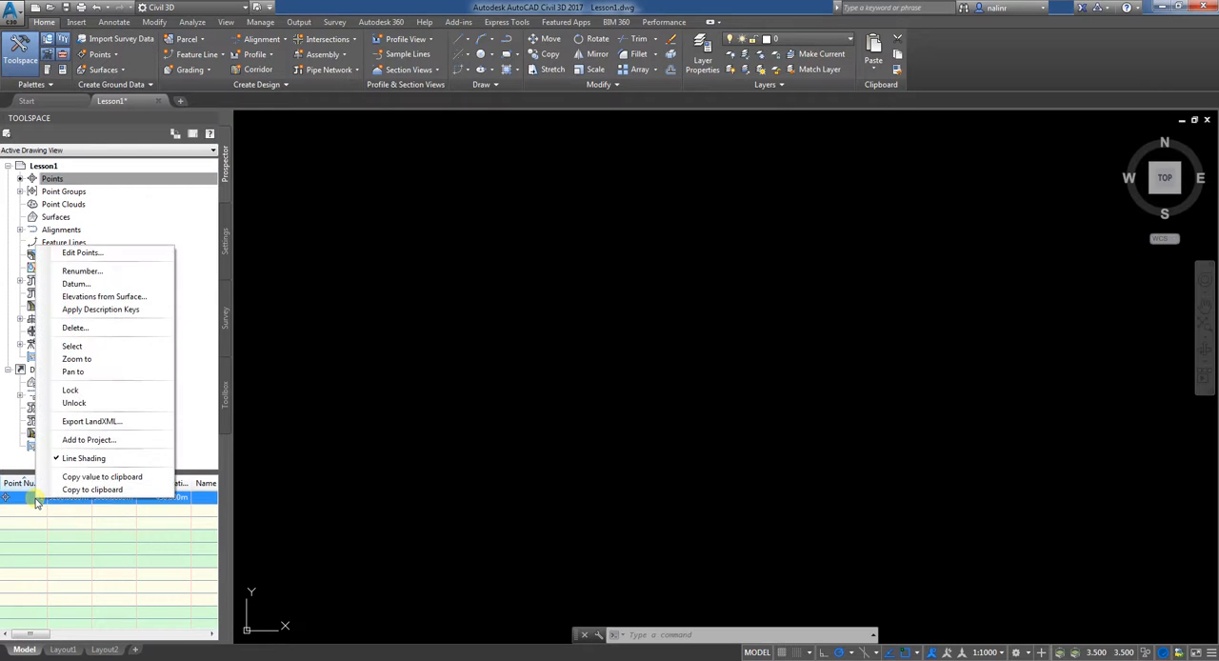
{"action": "left_click", "coordinate": [78, 360]}
{"action": "scroll", "coordinate": [784, 356], "scroll_direction": "down", "scroll_amount": 2}
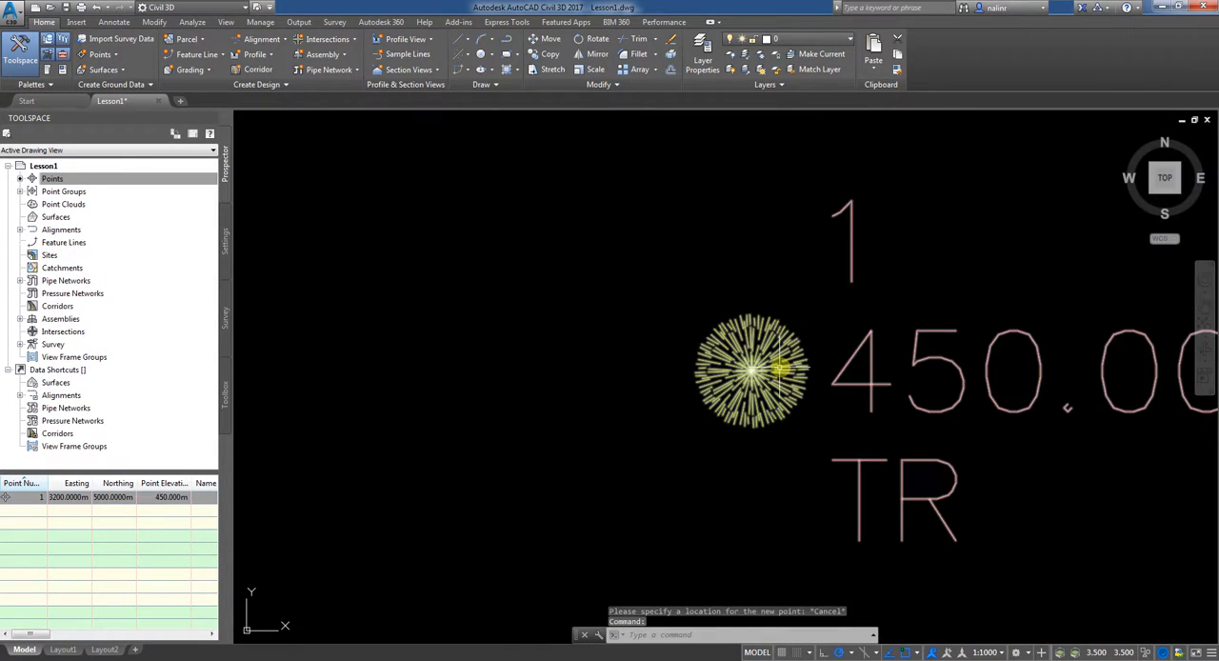
{"action": "scroll", "coordinate": [780, 370], "scroll_direction": "down", "scroll_amount": 3}
{"action": "mouse_move", "coordinate": [830, 394]}
{"action": "middle_mouse_down"}
{"action": "mouse_move", "coordinate": [667, 370]}
{"action": "mouse_move", "coordinate": [679, 365]}
{"action": "middle_mouse_up"}
{"action": "scroll", "coordinate": [679, 365], "scroll_direction": "up", "scroll_amount": 2}
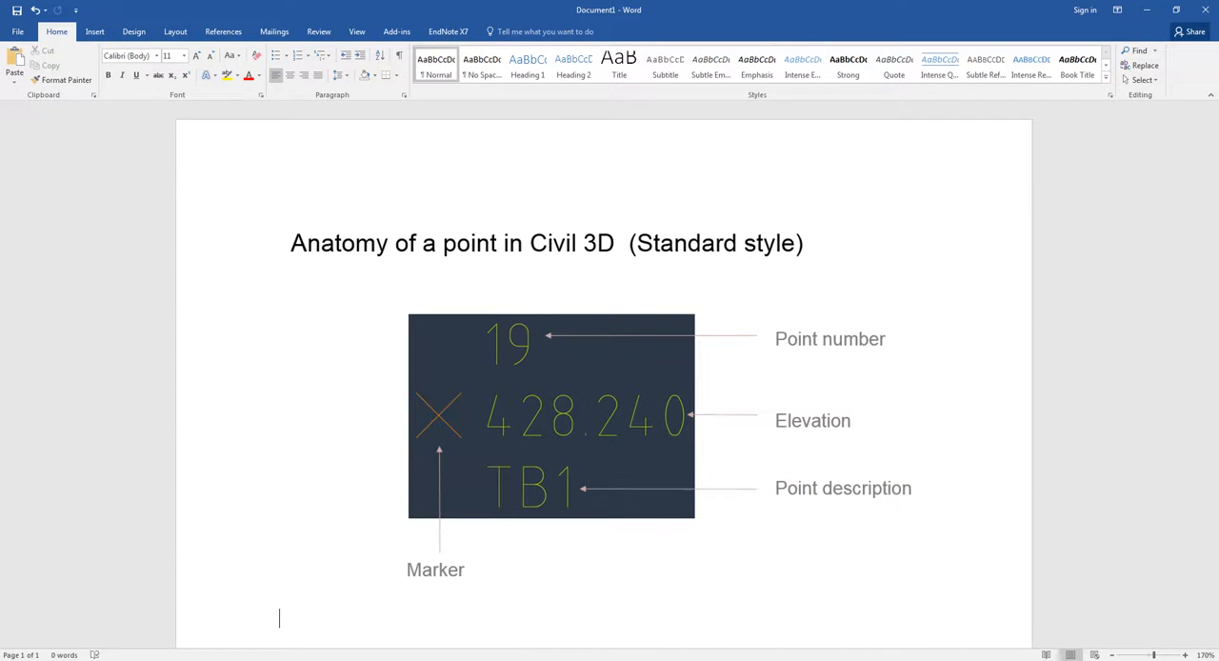
Step: Switch back to Civil 3D and change the Tree point style to use the custom plus-shaped marker
{"action": "key", "text": "alt+Tab"}
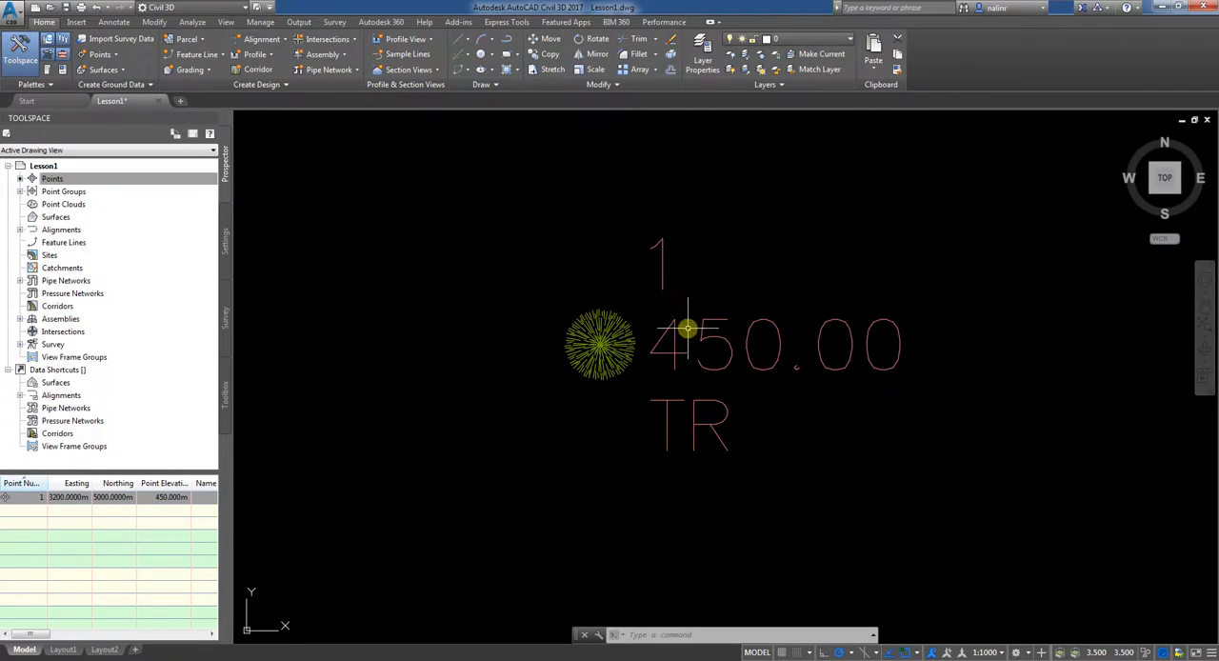
{"action": "scroll", "coordinate": [687, 329], "scroll_direction": "down", "scroll_amount": 4}
{"action": "scroll", "coordinate": [689, 334], "scroll_direction": "up", "scroll_amount": 3}
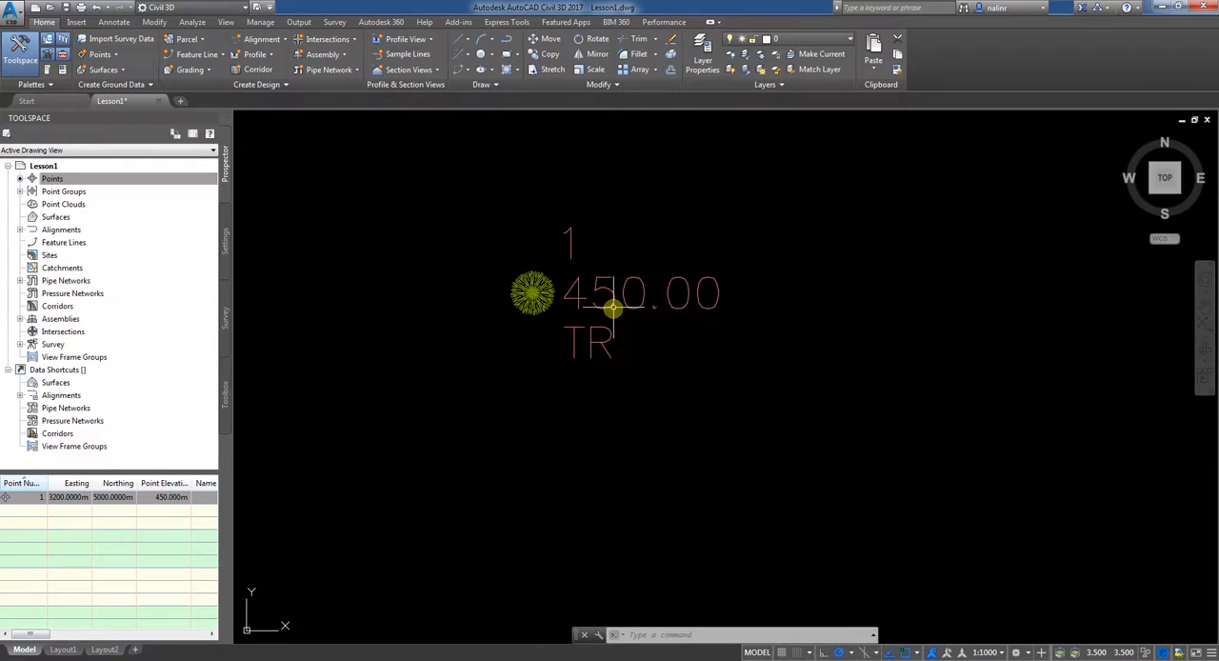
{"action": "middle_click_drag", "start_coordinate": [615, 307], "coordinate": [651, 302]}
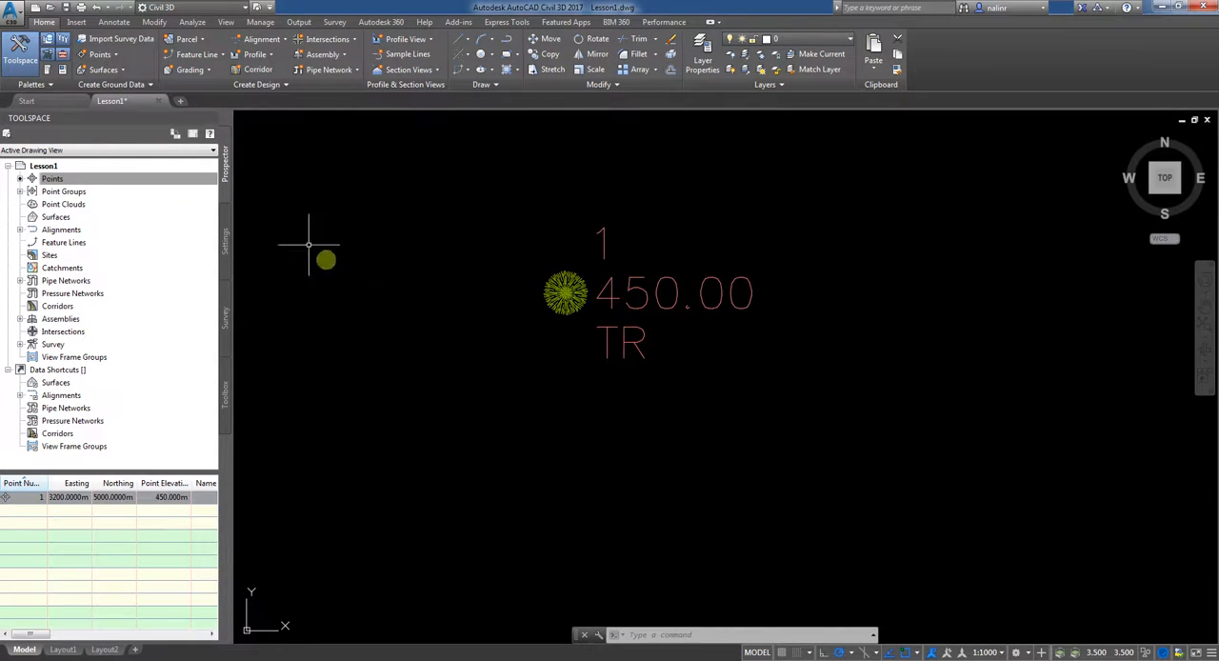
{"action": "left_click", "coordinate": [224, 242]}
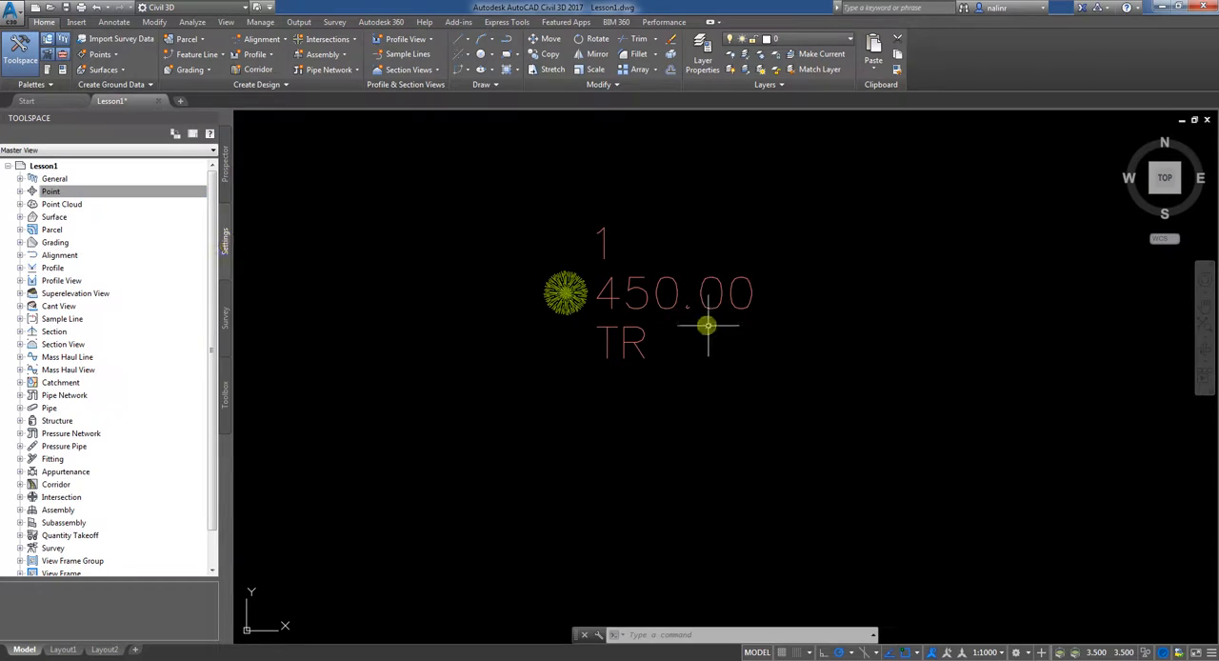
{"action": "left_click", "coordinate": [20, 192]}
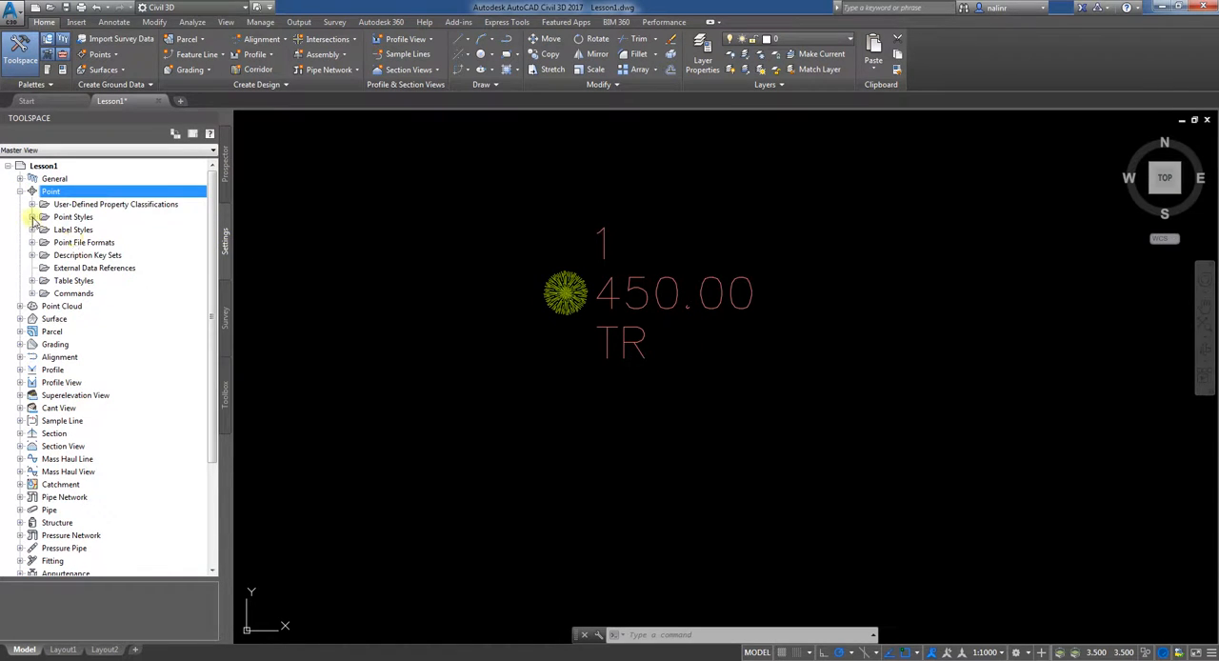
{"action": "left_click", "coordinate": [32, 218]}
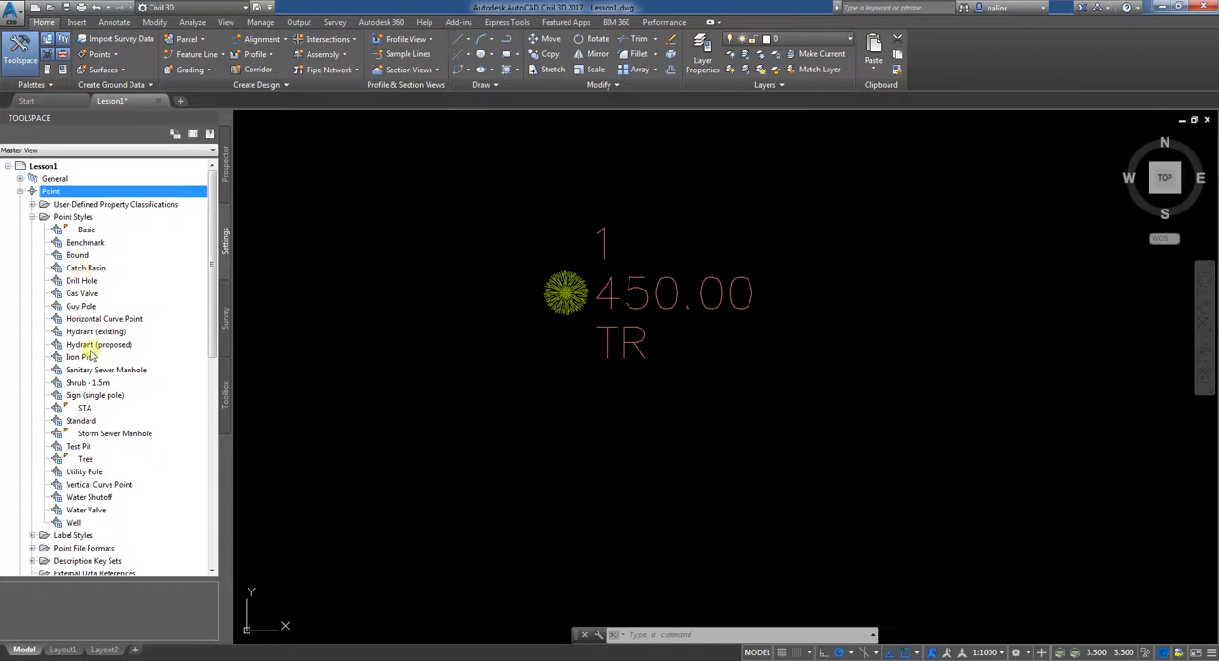
{"action": "double_click", "coordinate": [85, 460]}
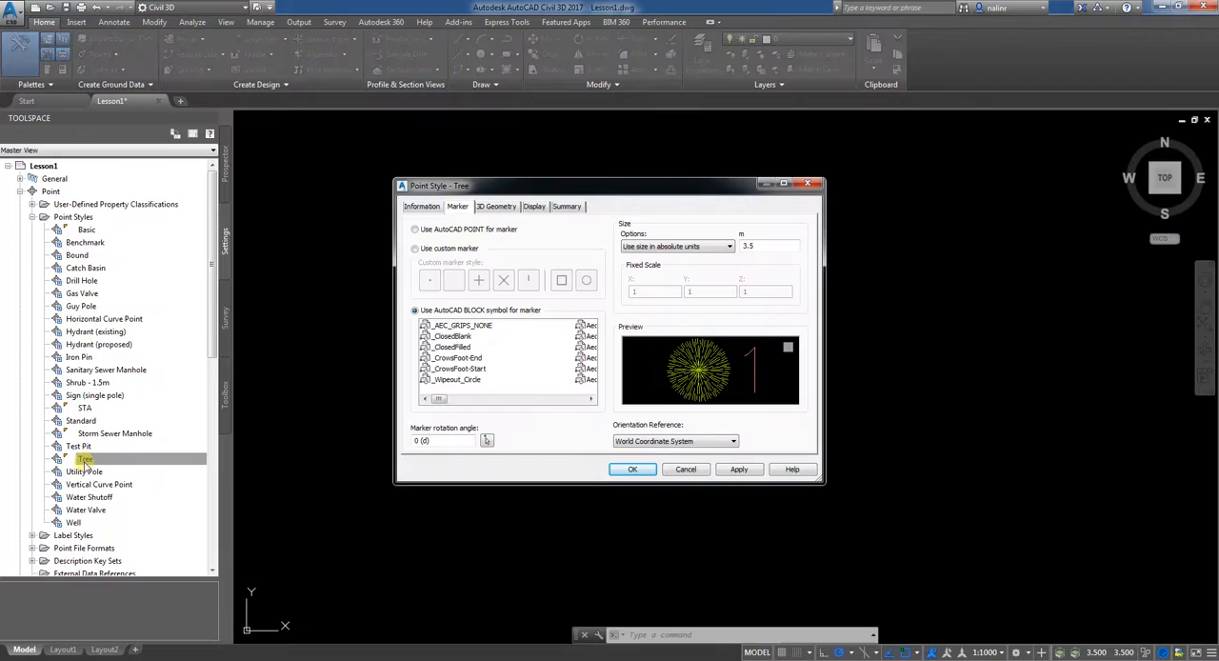
{"action": "left_click", "coordinate": [415, 248]}
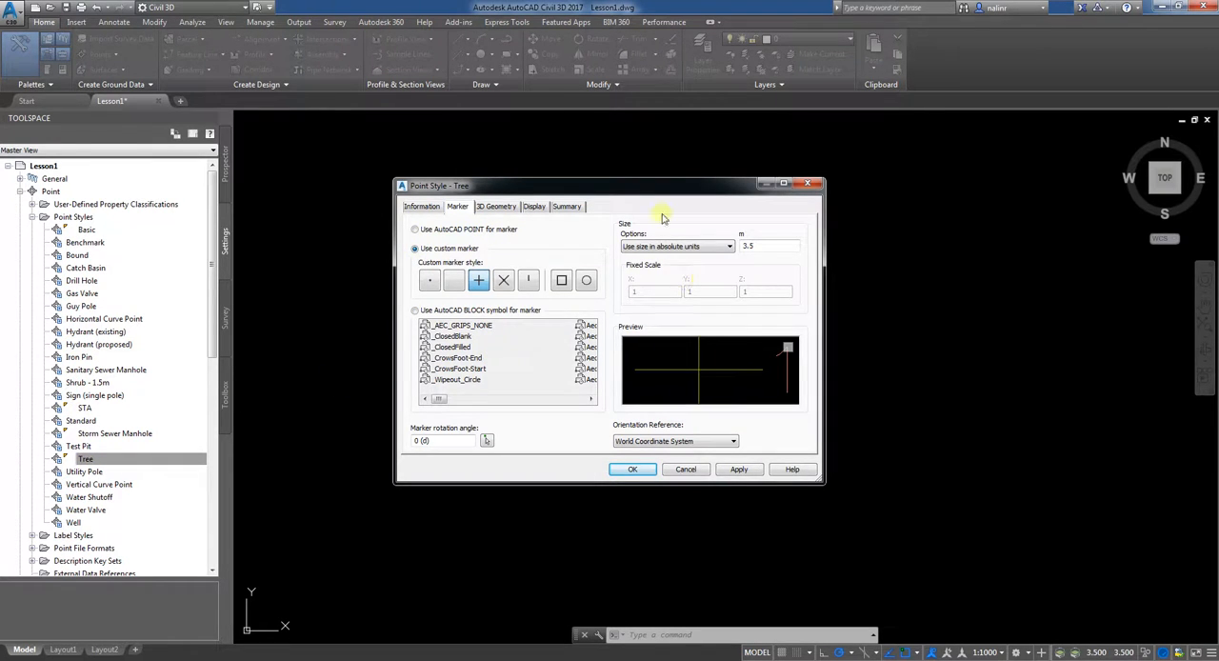
{"action": "left_click_drag", "start_coordinate": [643, 188], "coordinate": [943, 162]}
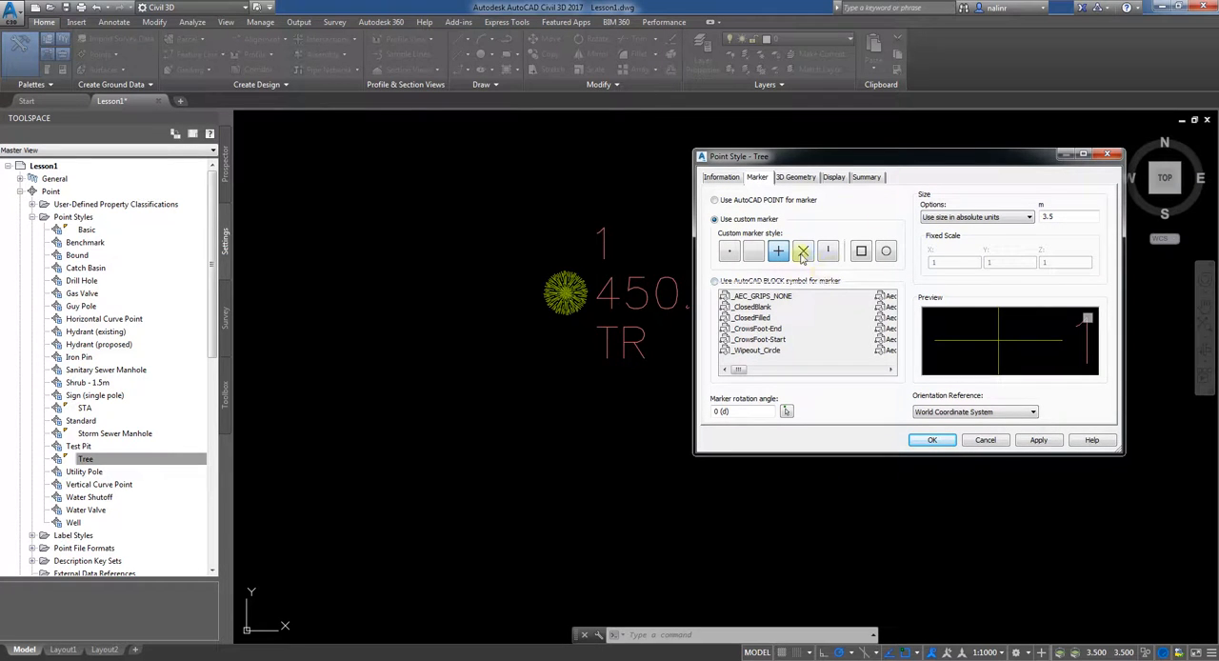
{"action": "left_click", "coordinate": [1040, 440]}
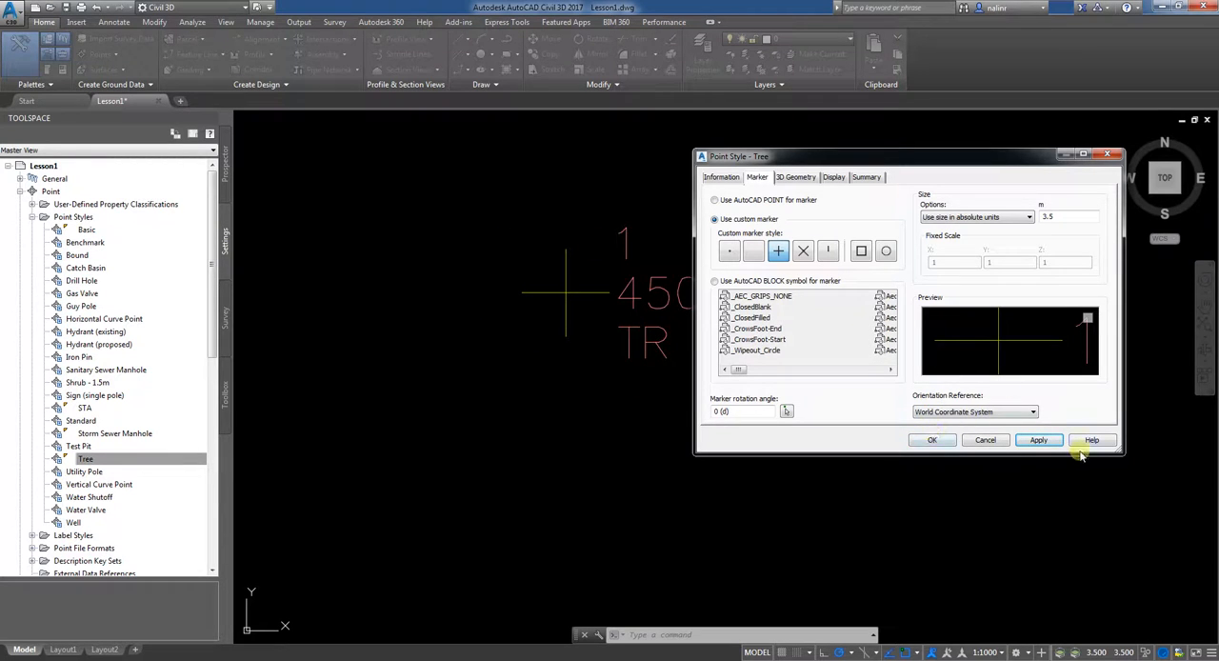
{"action": "left_click", "coordinate": [986, 440]}
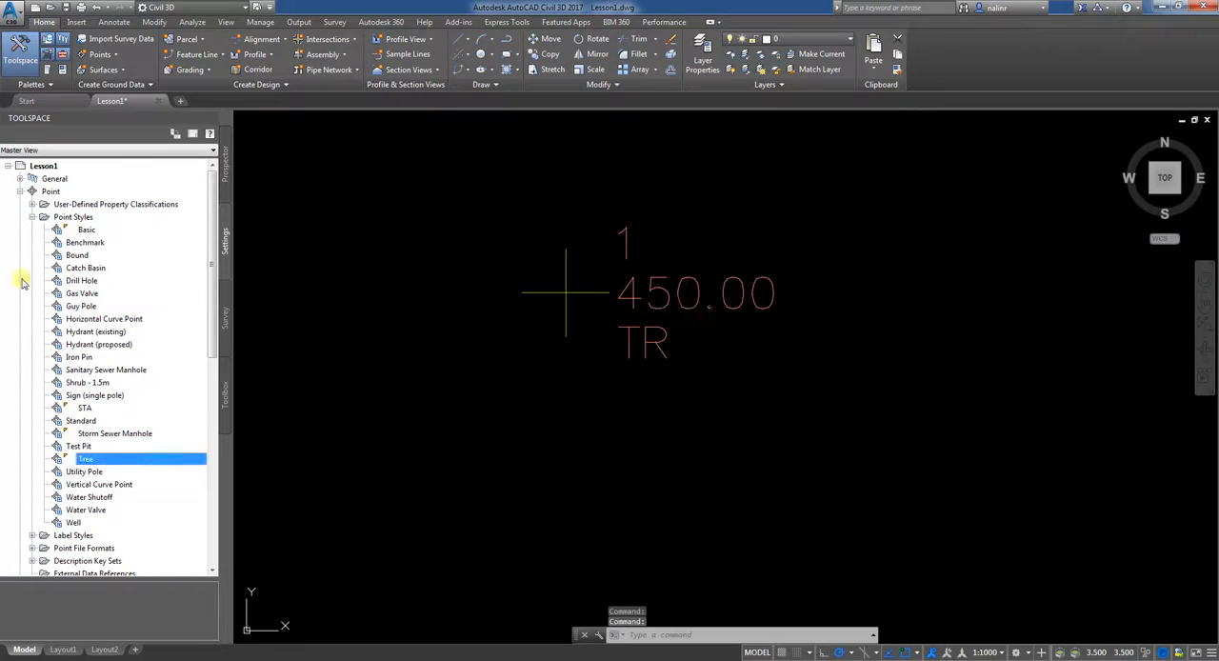
Step: Start manual point creation and place a new point up and to the right of point 1, at about easting 3231, northing 5011
{"action": "scroll", "coordinate": [101, 345], "scroll_direction": "down", "scroll_amount": 1}
{"action": "scroll", "coordinate": [101, 345], "scroll_direction": "down", "scroll_amount": 6}
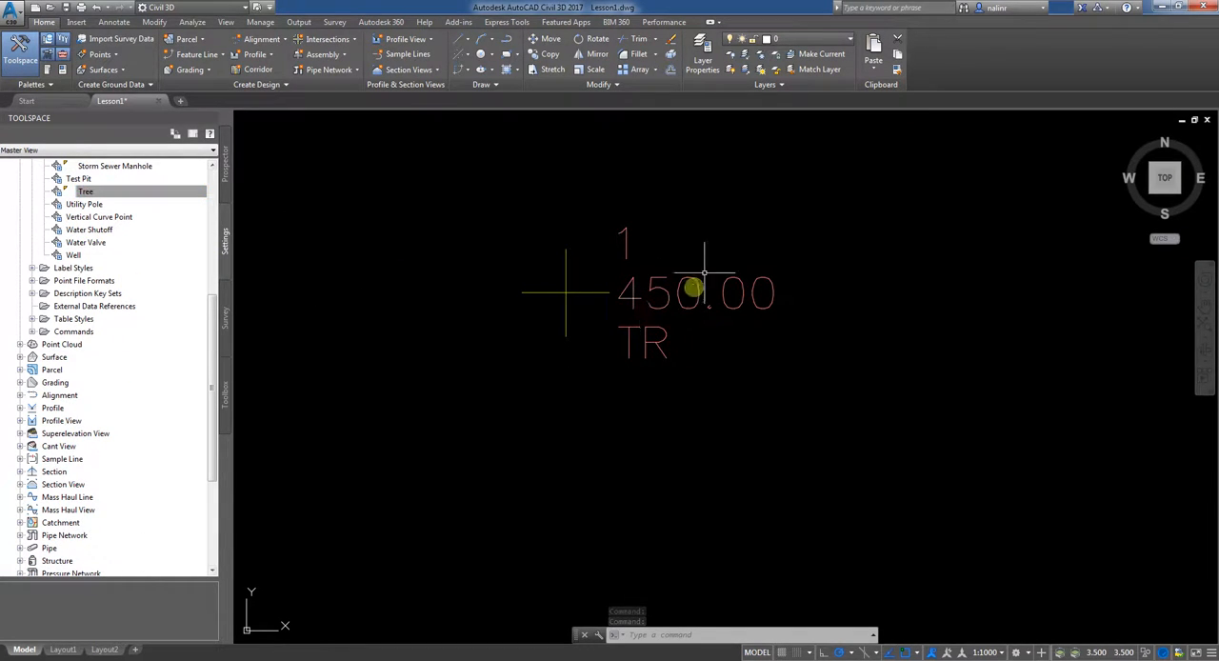
{"action": "scroll", "coordinate": [670, 264], "scroll_direction": "up", "scroll_amount": 2}
{"action": "scroll", "coordinate": [664, 272], "scroll_direction": "down", "scroll_amount": 2}
{"action": "middle_click_drag", "start_coordinate": [664, 273], "coordinate": [542, 428]}
{"action": "left_click", "coordinate": [101, 54]}
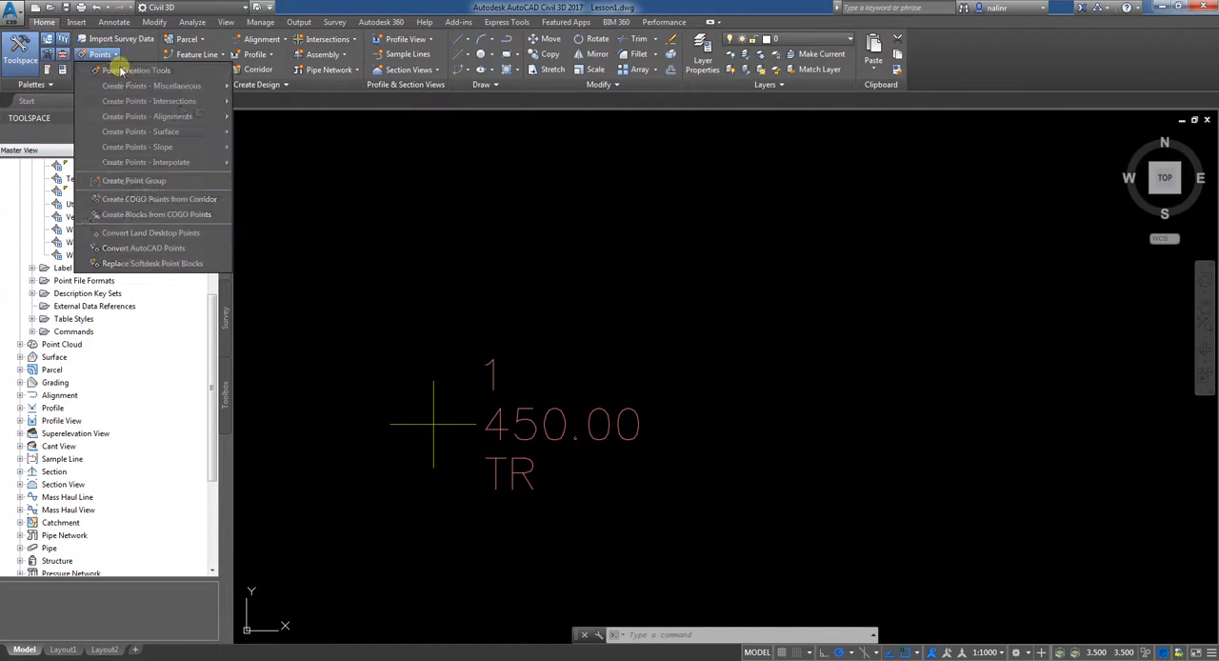
{"action": "left_click", "coordinate": [122, 70]}
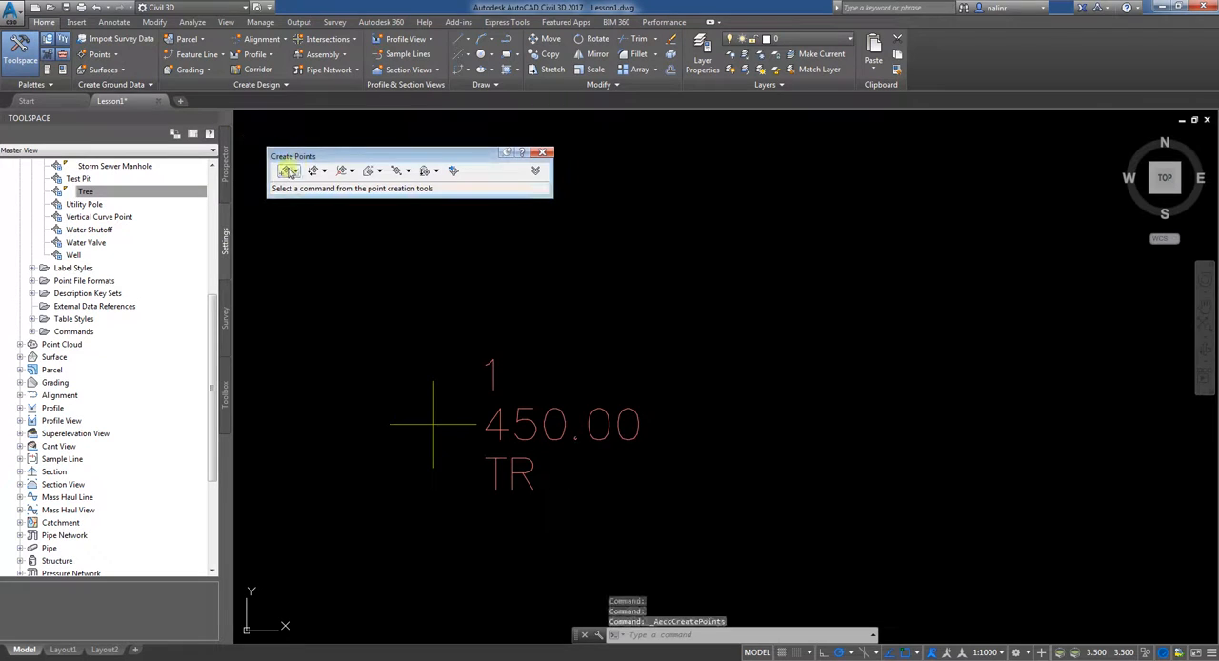
{"action": "left_click", "coordinate": [289, 170]}
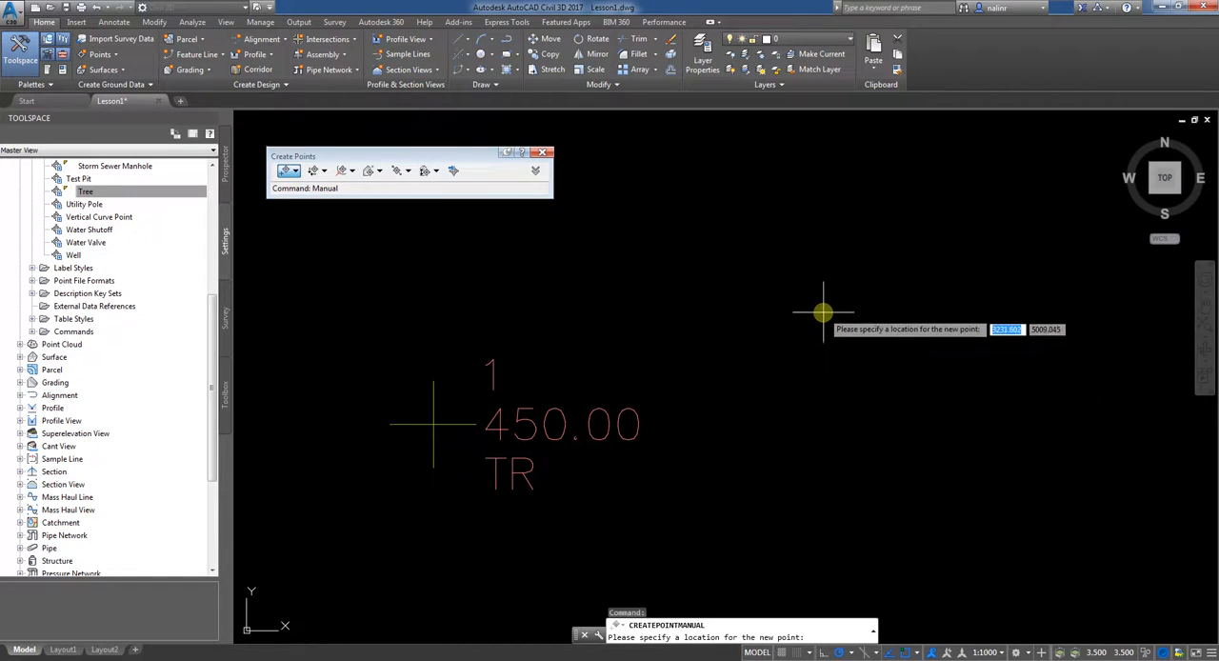
{"action": "left_click", "coordinate": [810, 284]}
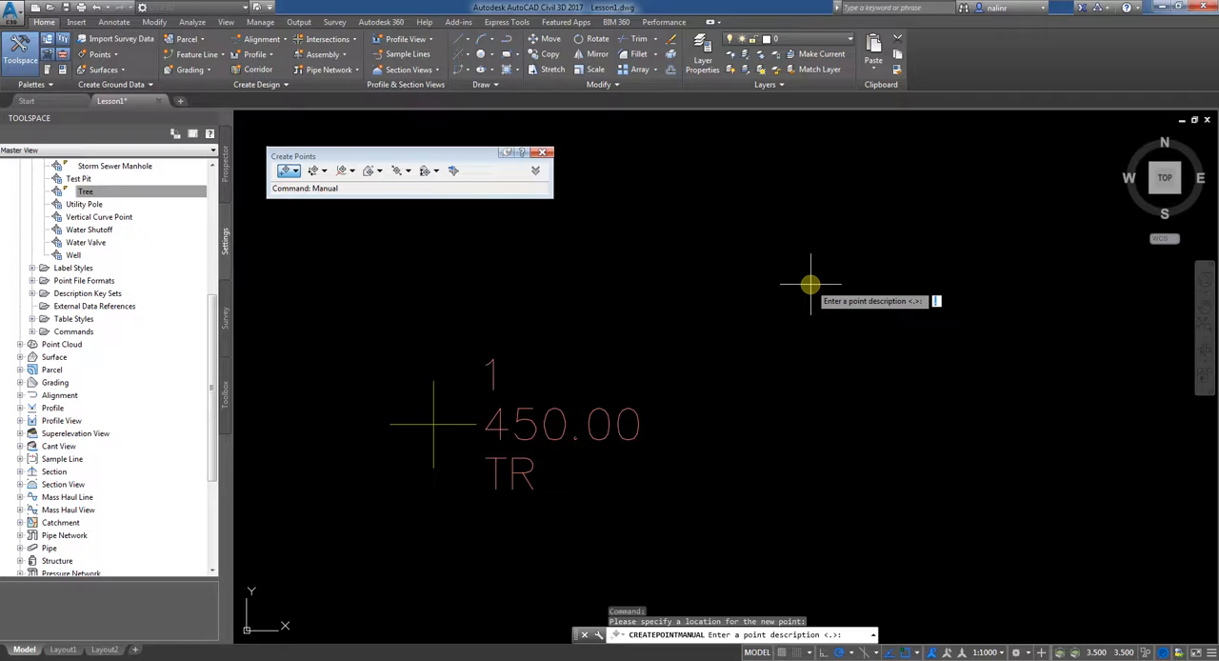
Step: Give the new point the description A and elevation 300, and finish creating points
{"action": "key", "text": "Return"}
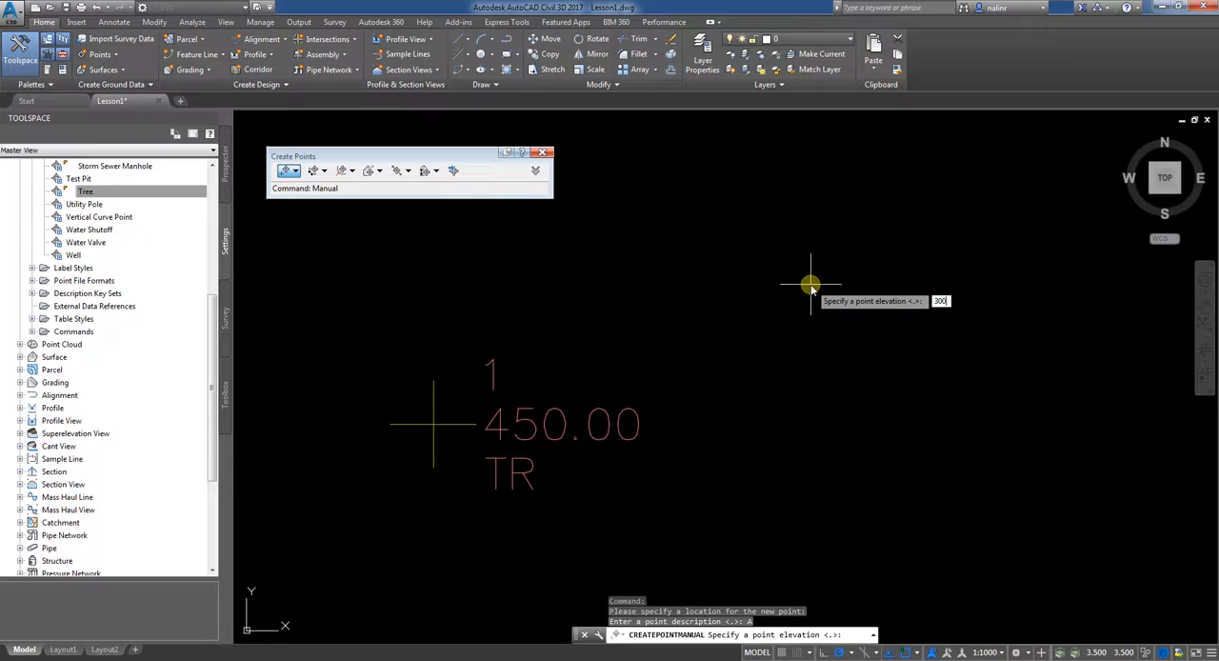
{"action": "type", "text": "300"}
{"action": "key", "text": "Return"}
{"action": "key", "text": "Escape"}
{"action": "scroll", "coordinate": [810, 299], "scroll_direction": "up", "scroll_amount": 4}
{"action": "scroll", "coordinate": [772, 290], "scroll_direction": "down", "scroll_amount": 4}
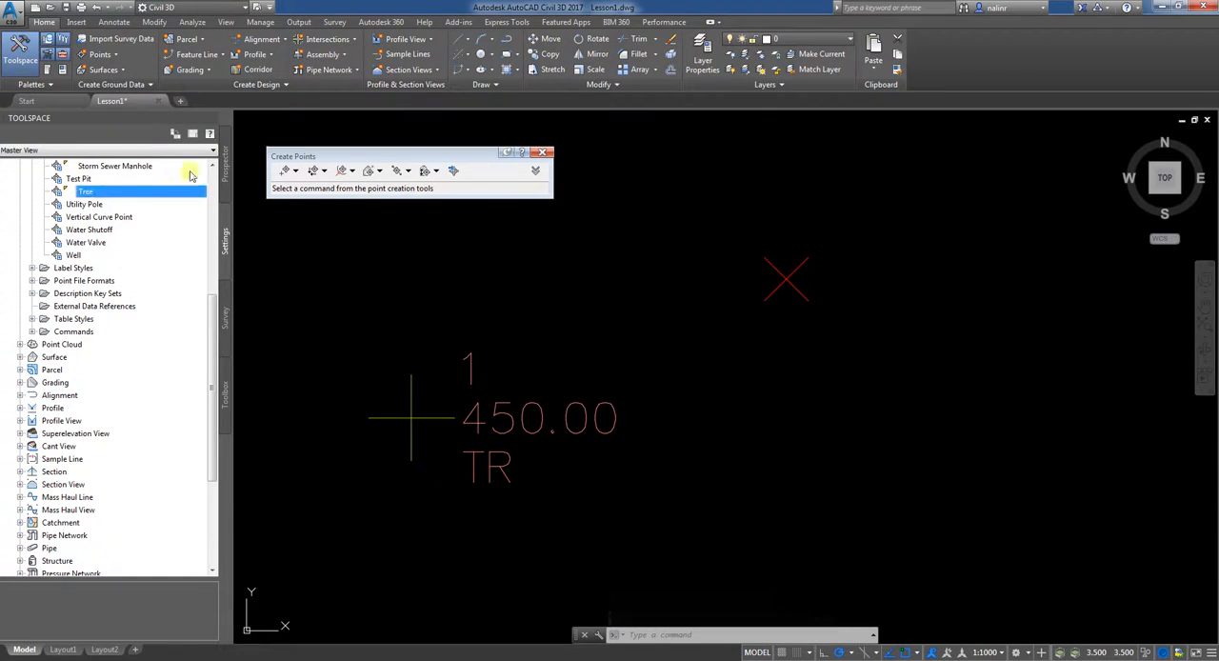
Step: Open the keys of the Civil 3D description key set, examine which codes map to which point styles, and close the editor
{"action": "scroll", "coordinate": [214, 303], "scroll_direction": "up", "scroll_amount": 7}
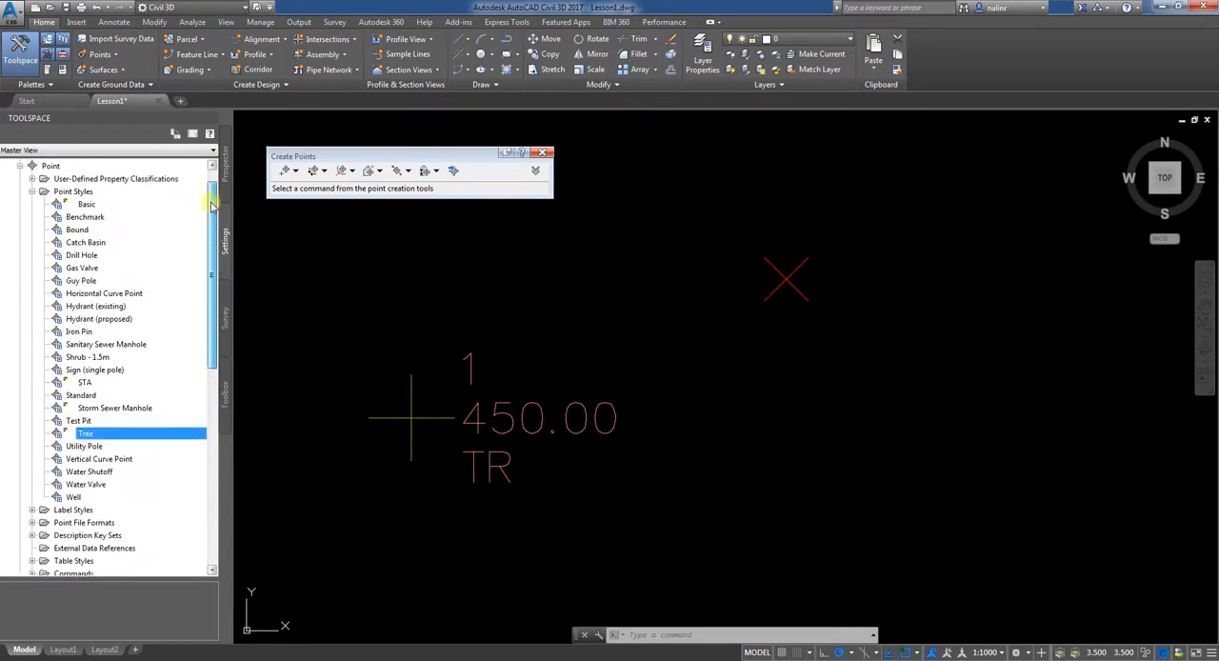
{"action": "double_click", "coordinate": [42, 218]}
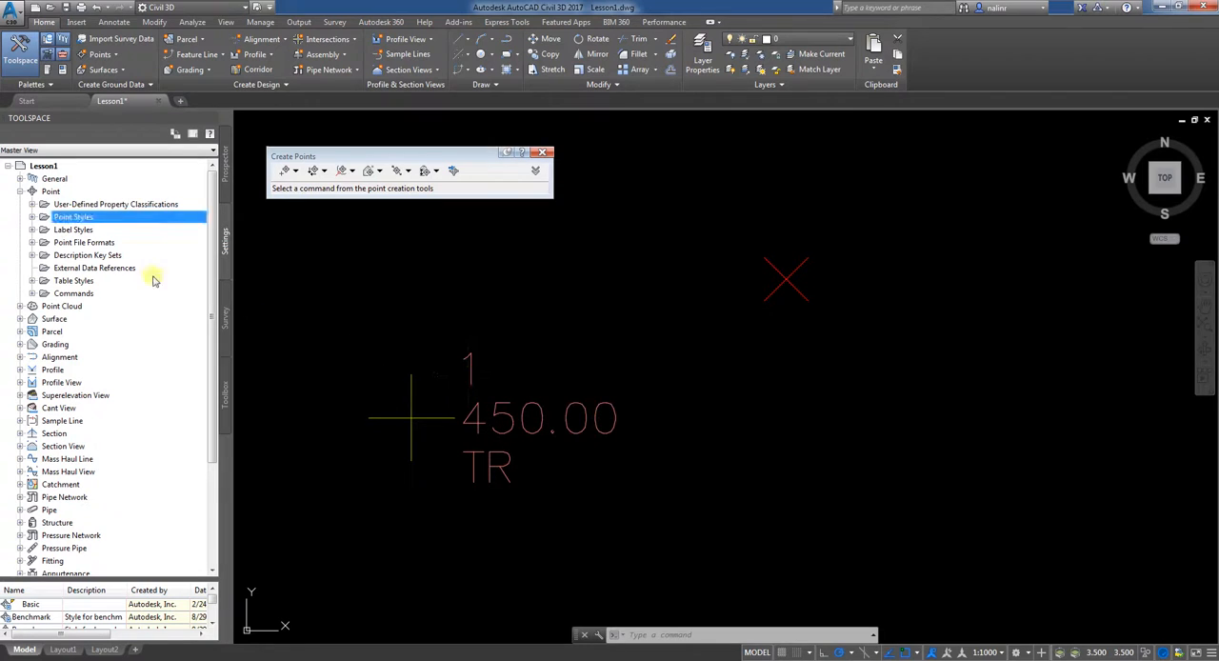
{"action": "left_click", "coordinate": [32, 255]}
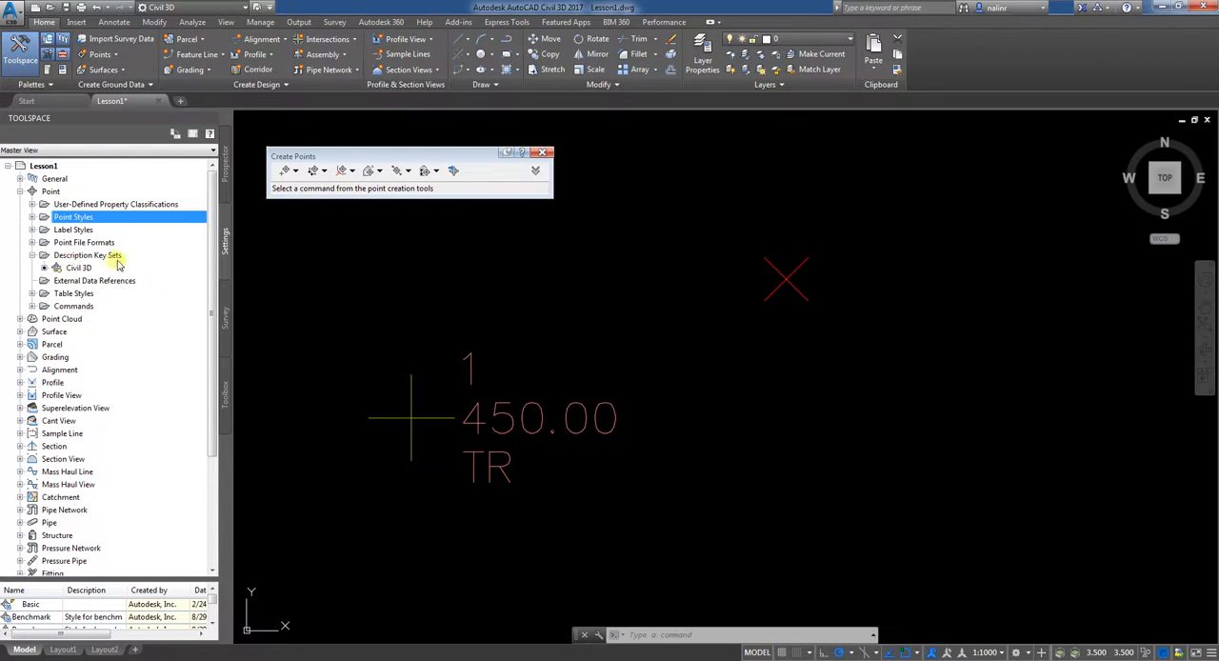
{"action": "left_click", "coordinate": [78, 268]}
{"action": "right_click", "coordinate": [80, 268]}
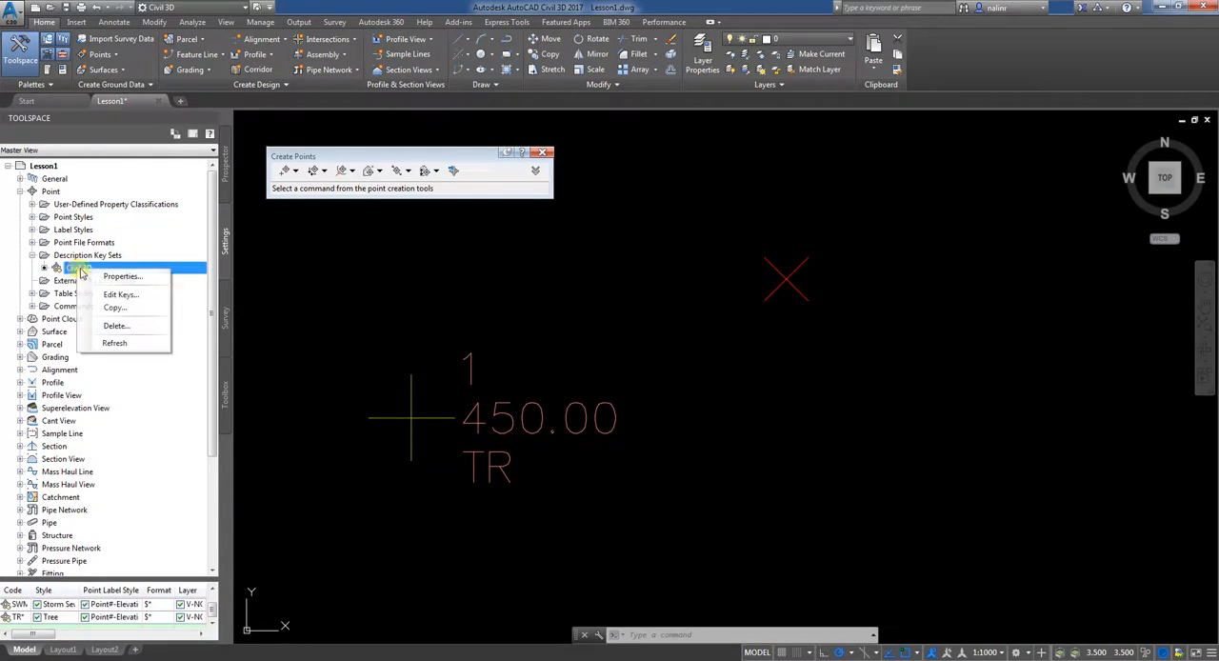
{"action": "left_click", "coordinate": [117, 296]}
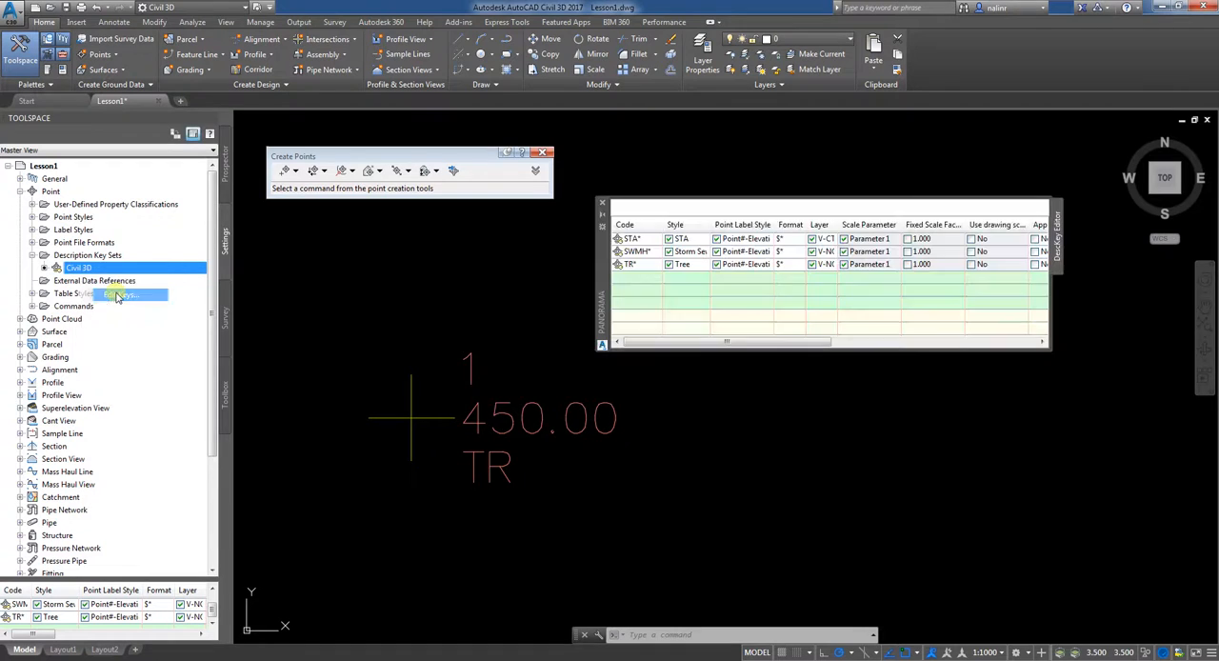
{"action": "left_click", "coordinate": [544, 155]}
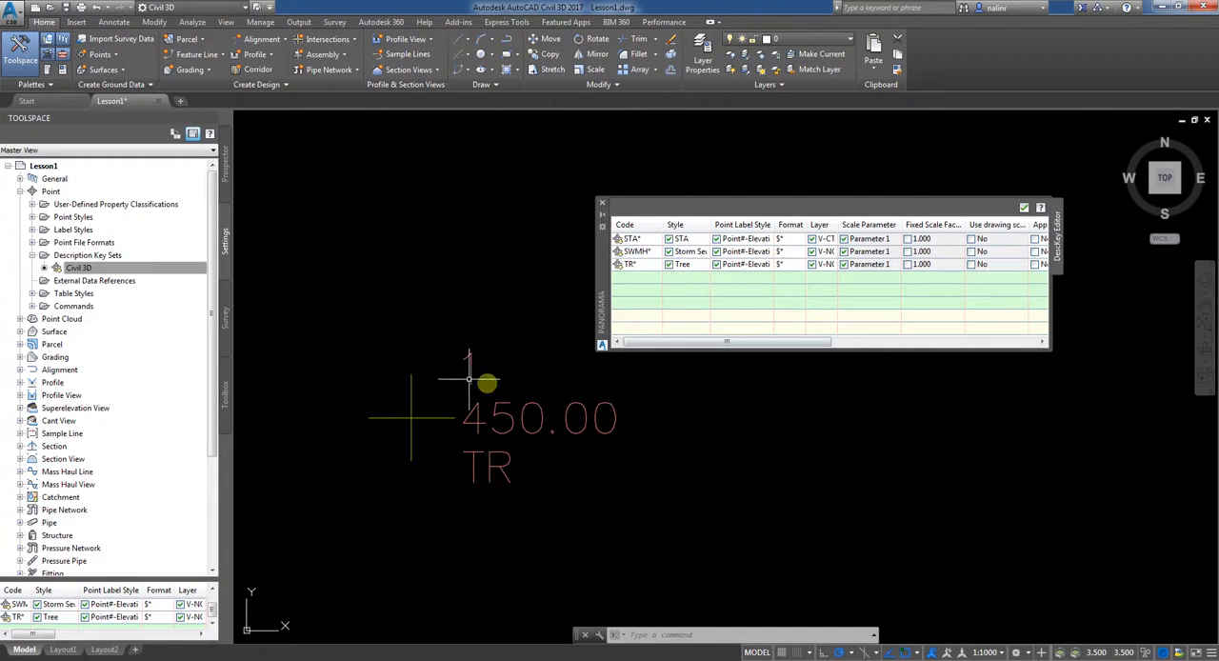
{"action": "left_click", "coordinate": [603, 202]}
{"action": "scroll", "coordinate": [420, 372], "scroll_direction": "down", "scroll_amount": 3}
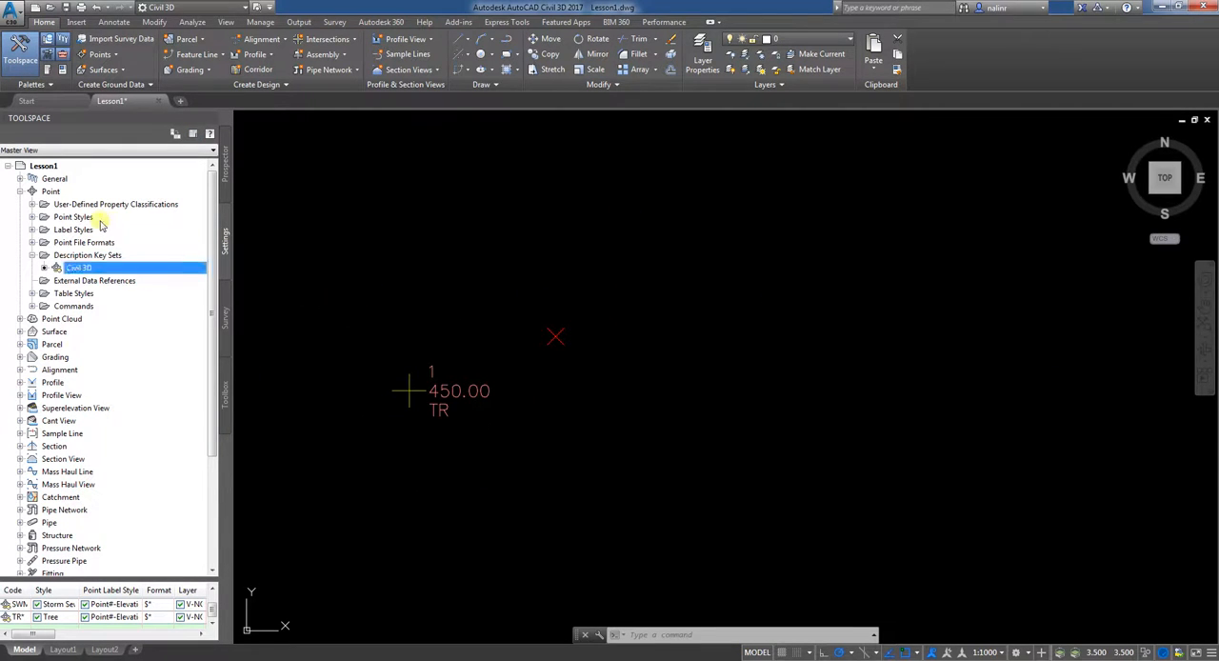
{"action": "left_click", "coordinate": [34, 257]}
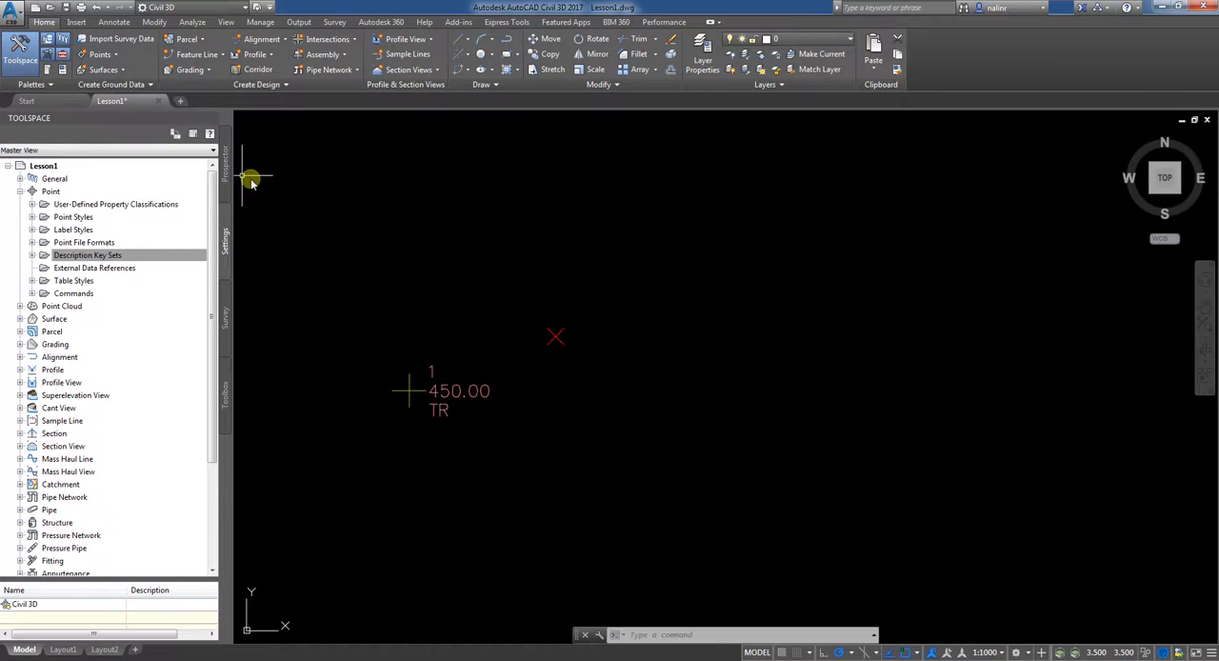
Step: Start a point import and add PENZD_NS Points File from the Civil 3D tutorial series folder as the source file
{"action": "left_click", "coordinate": [116, 57]}
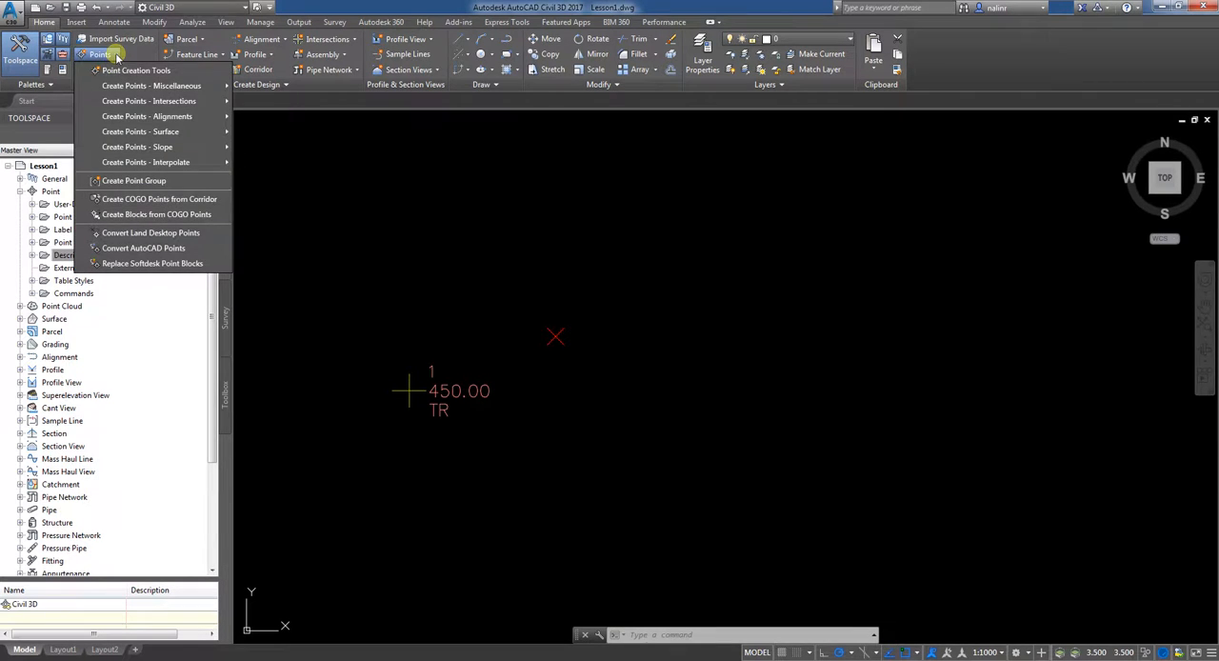
{"action": "left_click", "coordinate": [120, 66]}
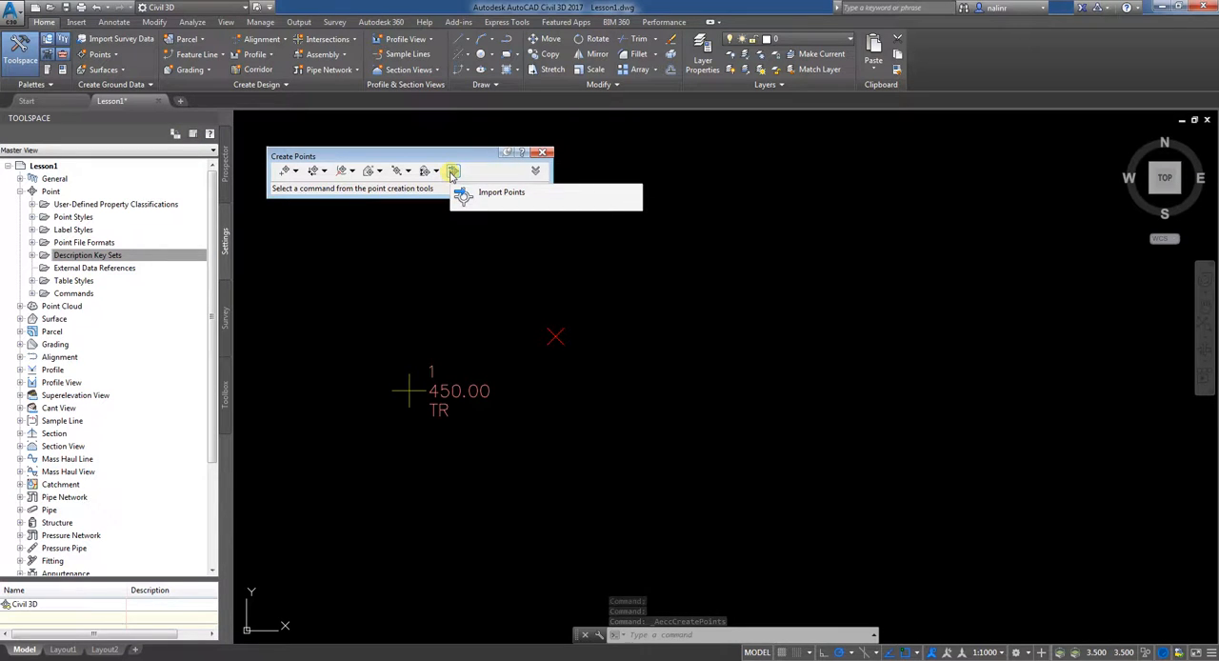
{"action": "left_click", "coordinate": [453, 173]}
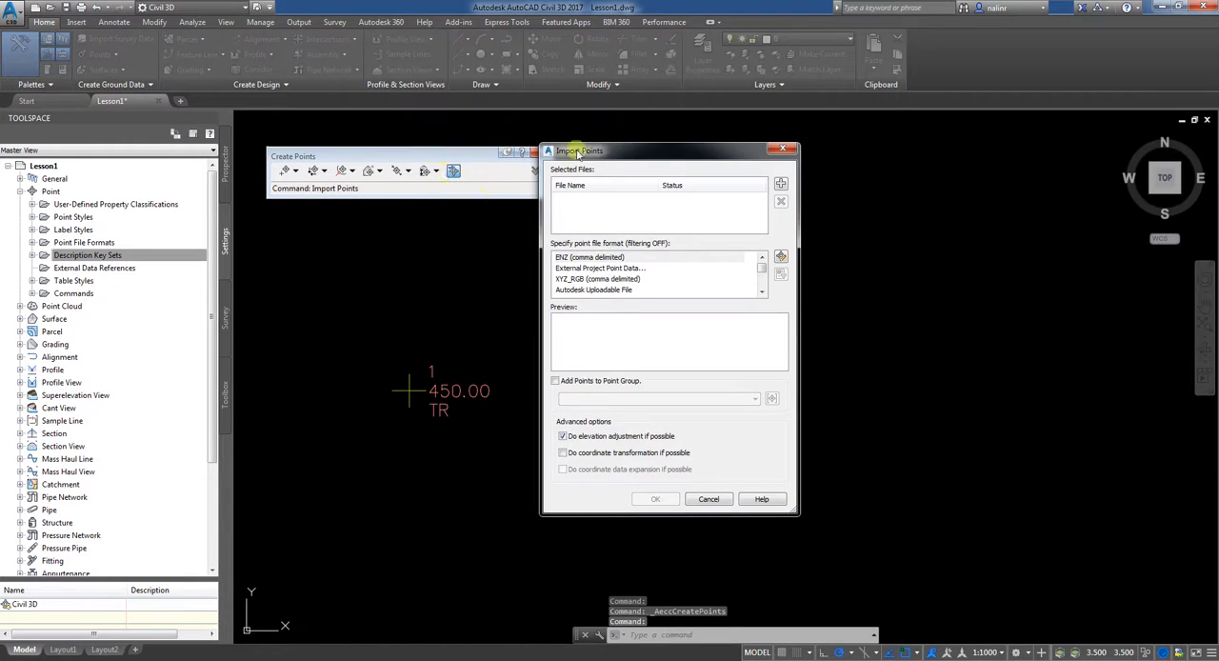
{"action": "left_click_drag", "start_coordinate": [585, 152], "coordinate": [458, 157]}
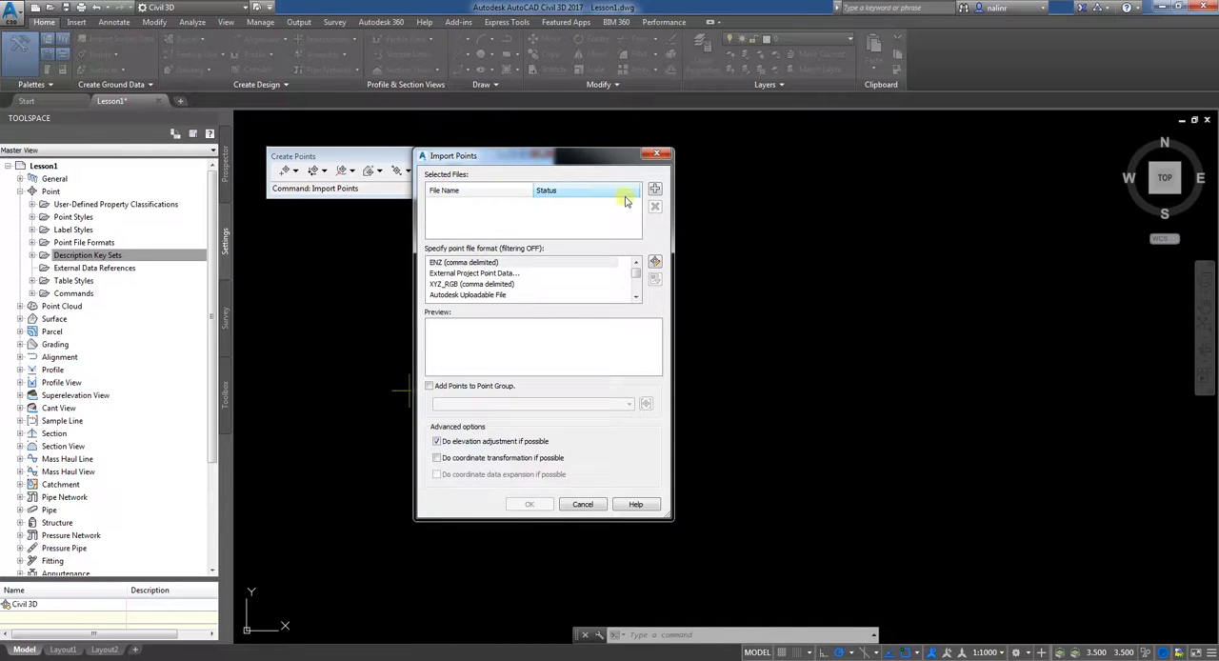
{"action": "left_click", "coordinate": [655, 189]}
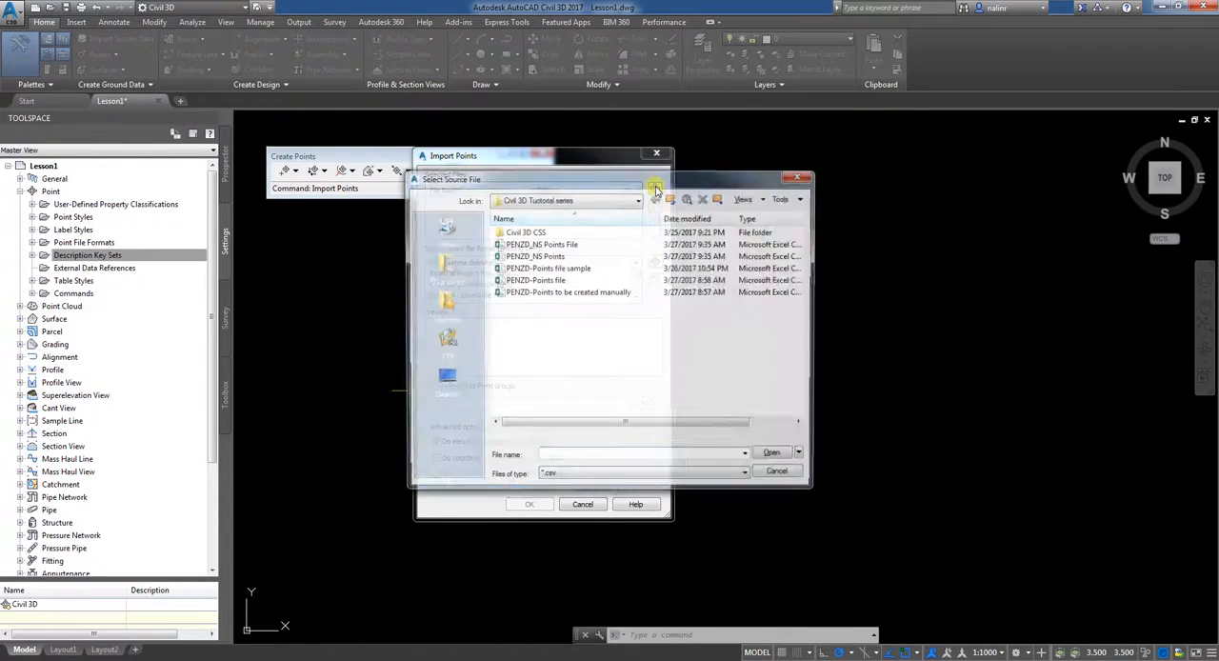
{"action": "double_click", "coordinate": [547, 246]}
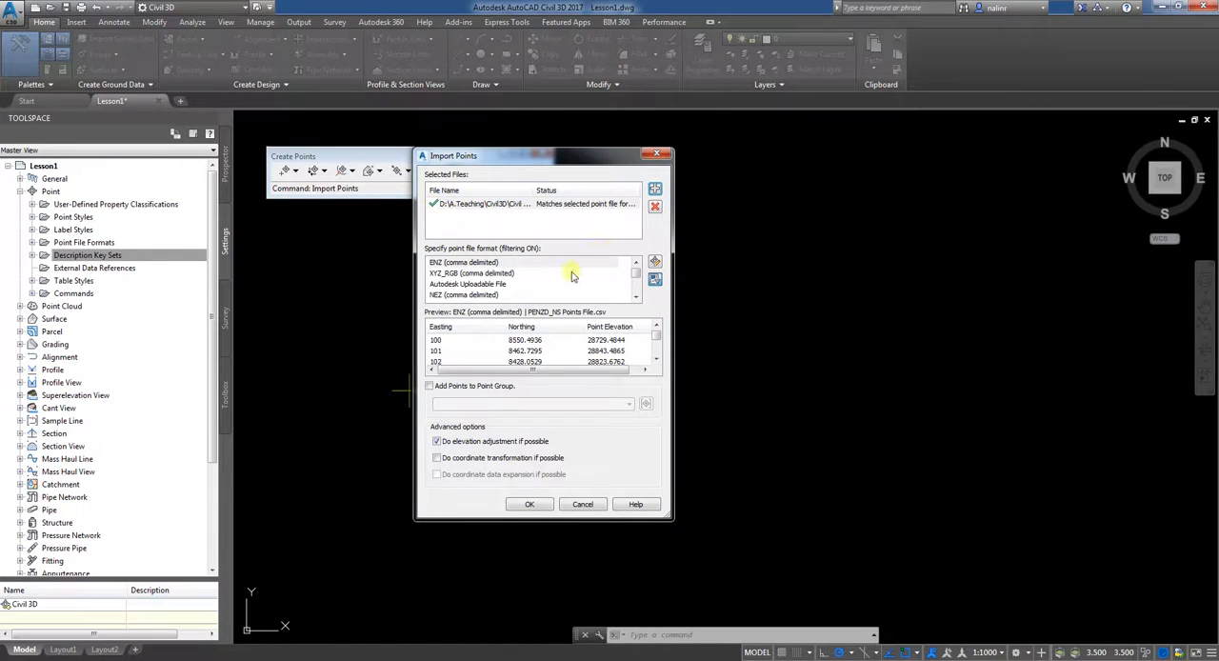
Step: Set the point file format for the import to PENZD (comma delimited)
{"action": "left_click", "coordinate": [636, 298]}
{"action": "left_click", "coordinate": [636, 299]}
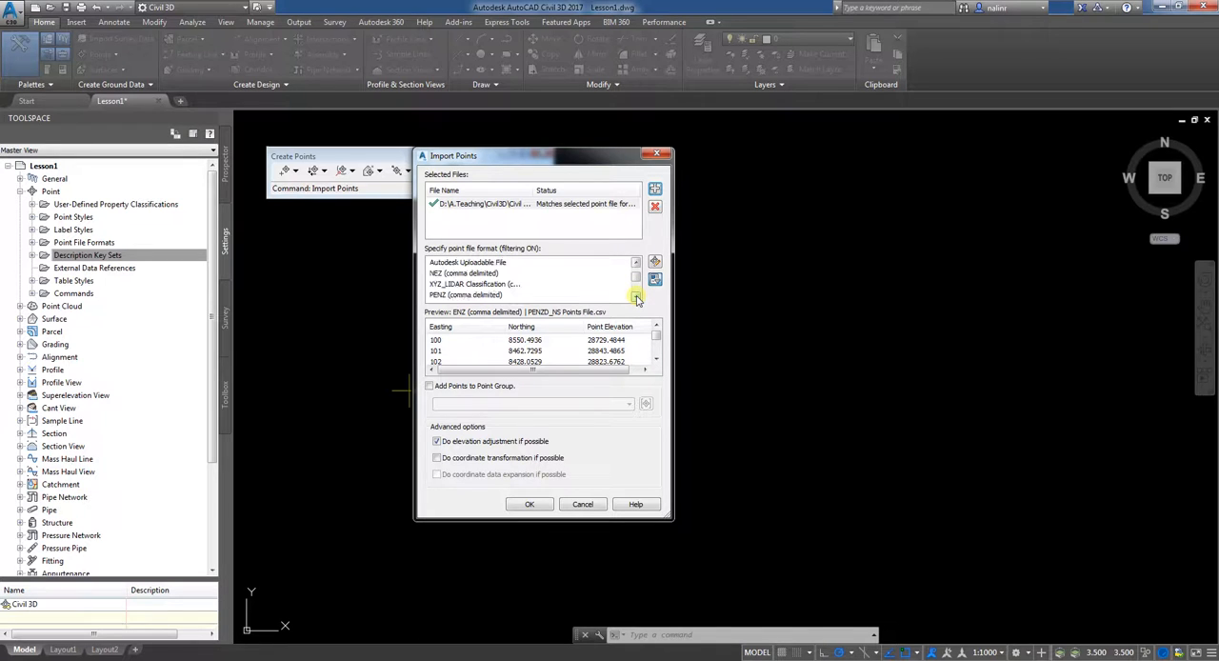
{"action": "left_click", "coordinate": [636, 298]}
{"action": "left_click", "coordinate": [636, 299]}
{"action": "left_click", "coordinate": [636, 298]}
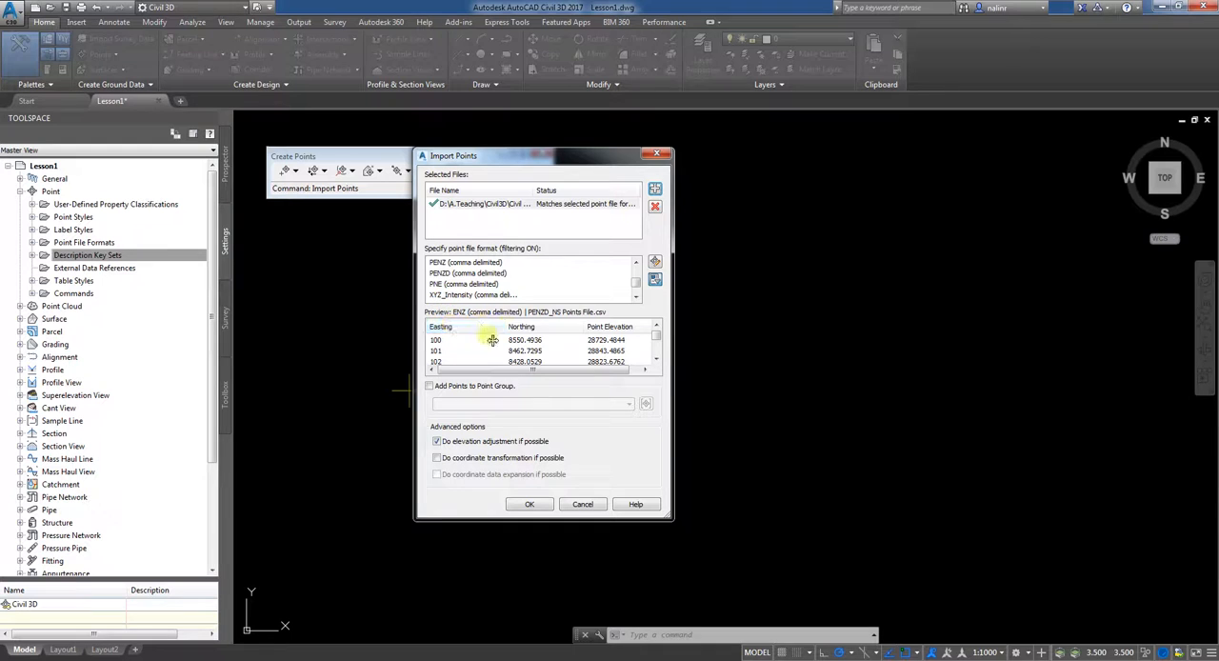
{"action": "left_click", "coordinate": [601, 372]}
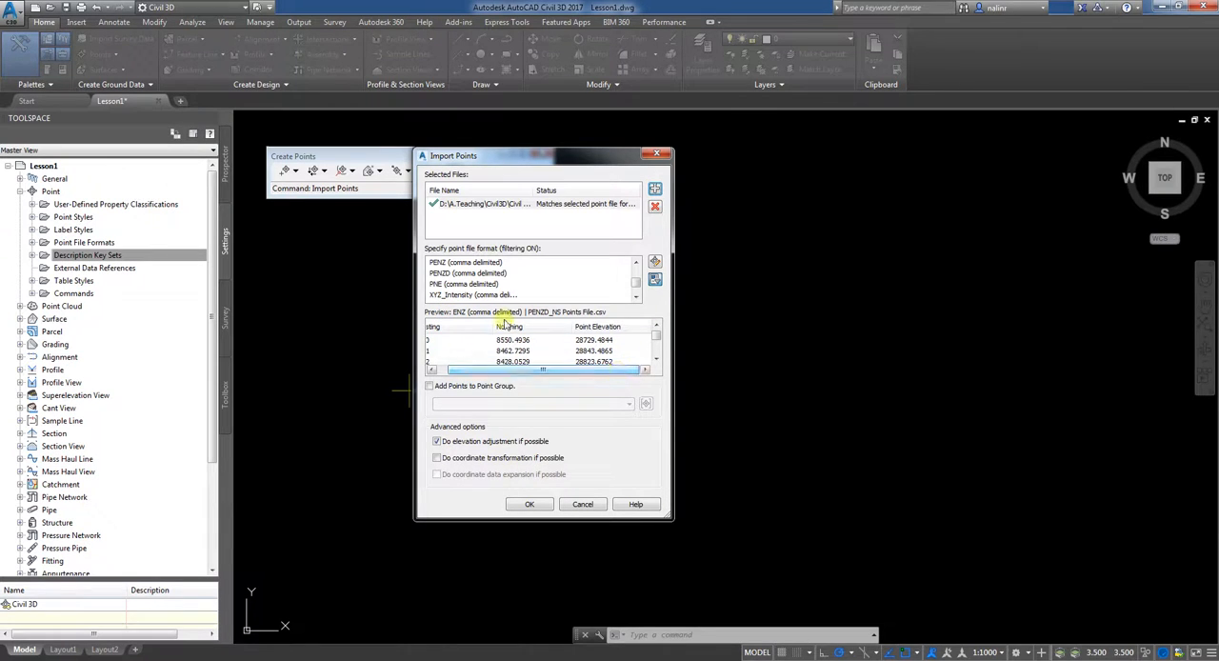
{"action": "left_click", "coordinate": [436, 276]}
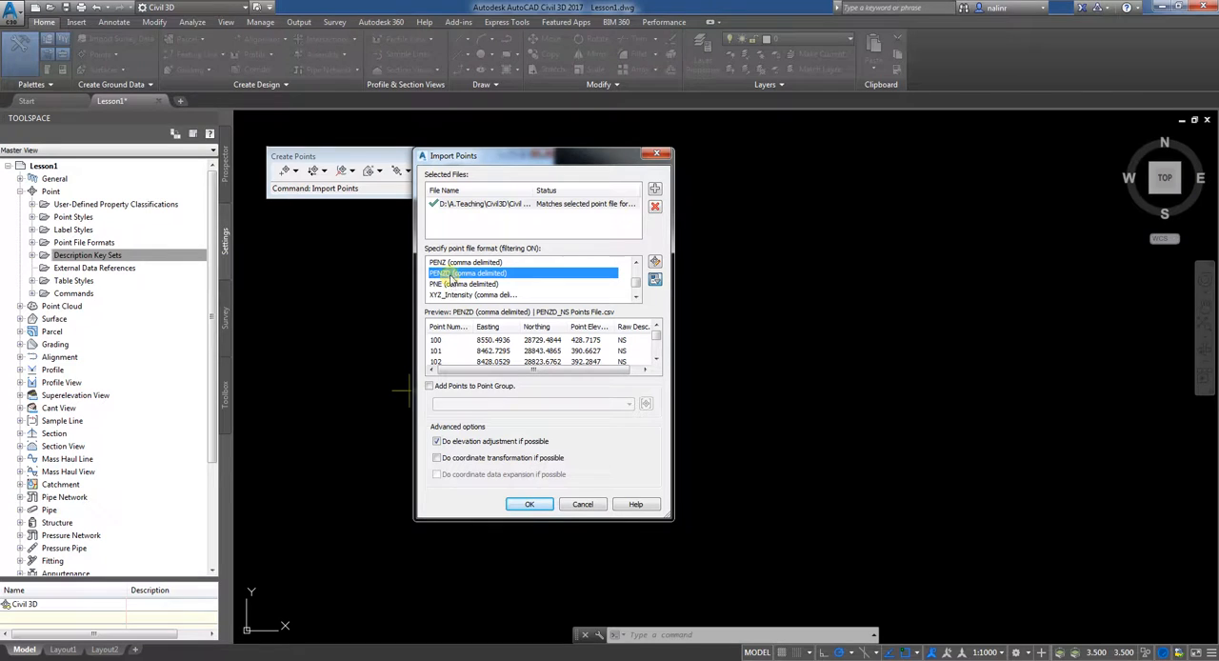
Step: Switch to the Word document, review the point file formats and what their letters mean, and return to Civil 3D
{"action": "left_click", "coordinate": [250, 659]}
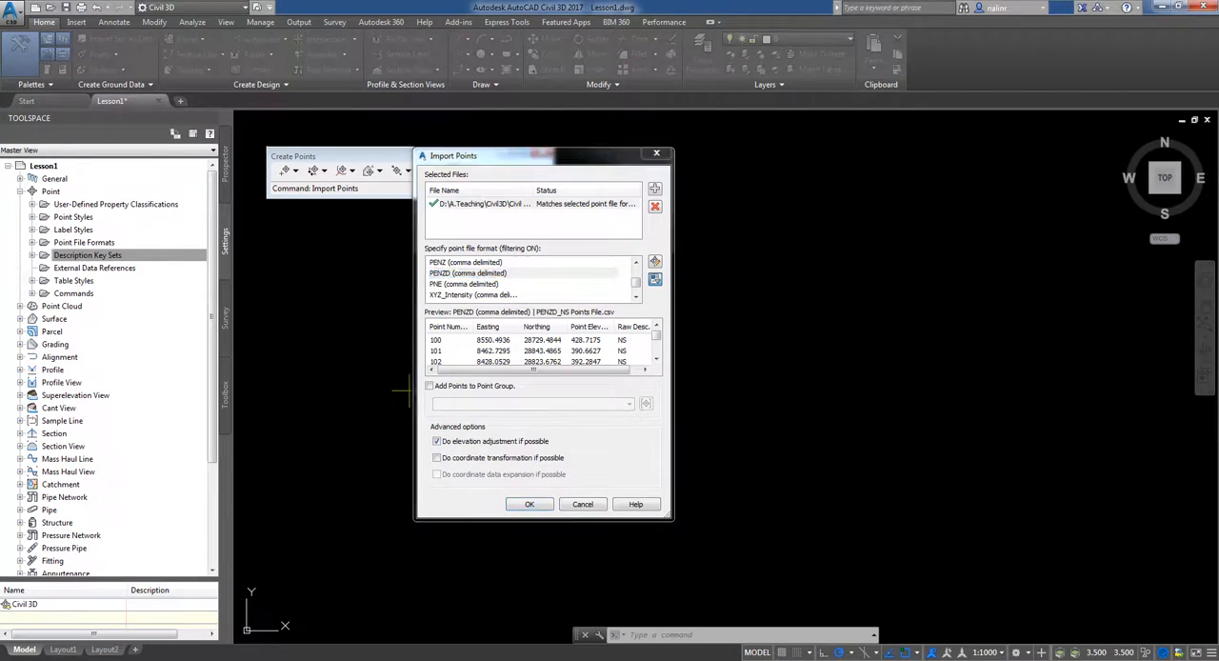
{"action": "scroll", "coordinate": [496, 324], "scroll_direction": "down", "scroll_amount": 5}
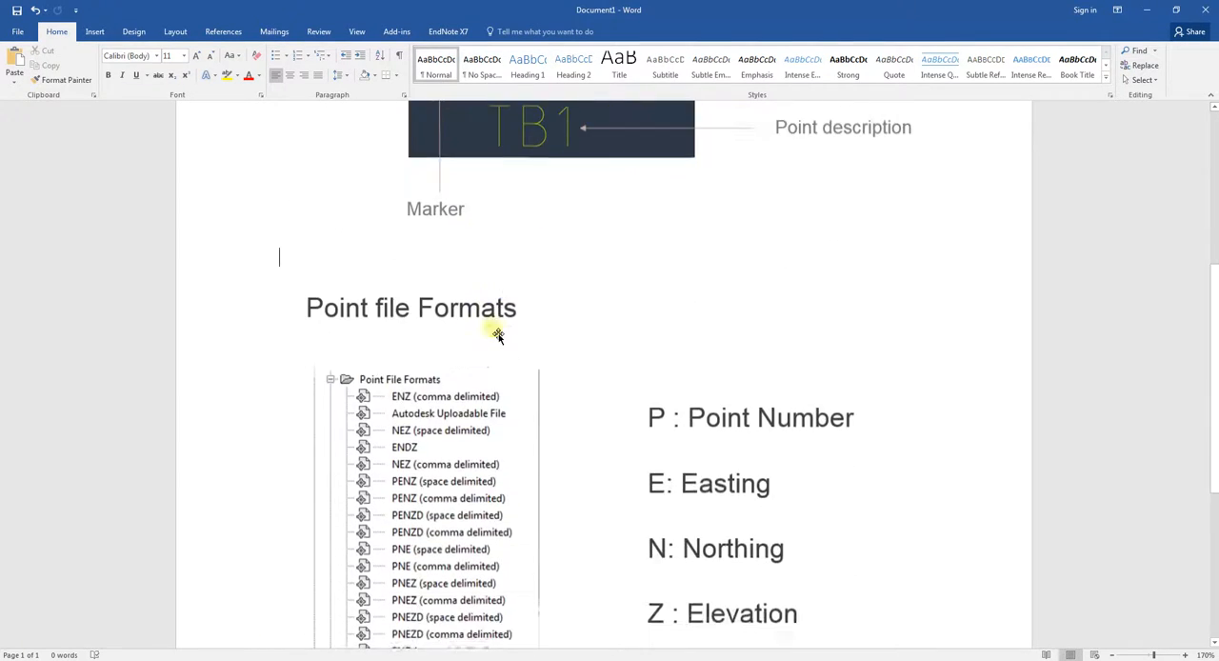
{"action": "scroll", "coordinate": [498, 334], "scroll_direction": "down", "scroll_amount": 3}
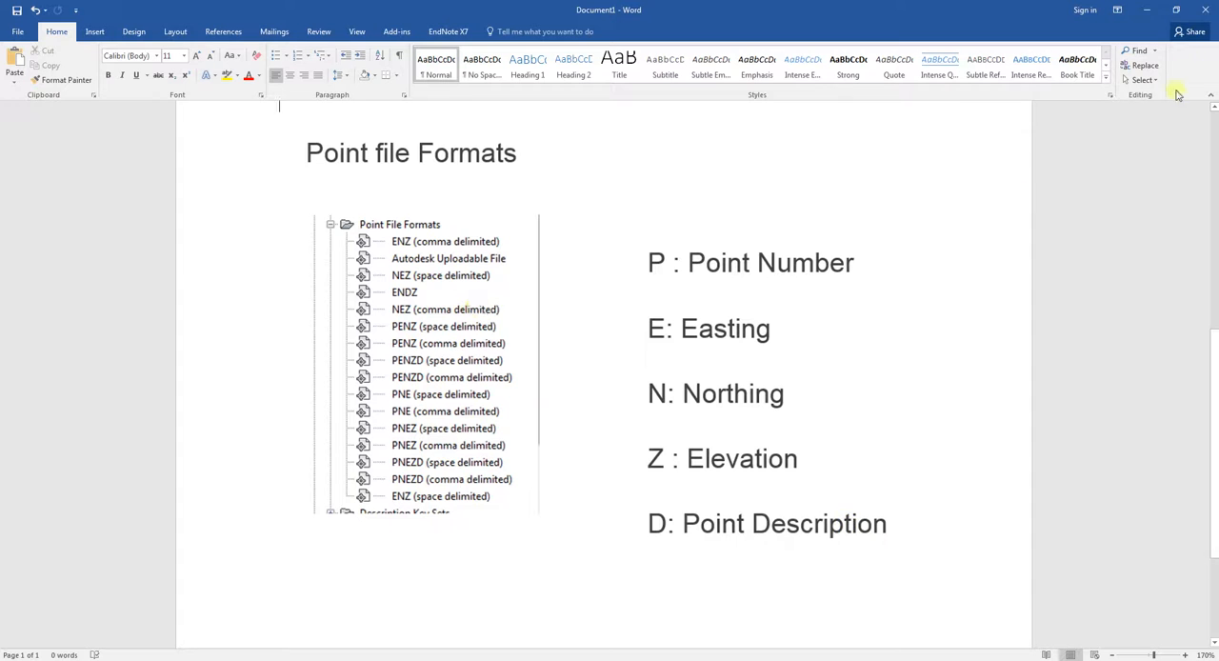
{"action": "left_click", "coordinate": [1149, 11]}
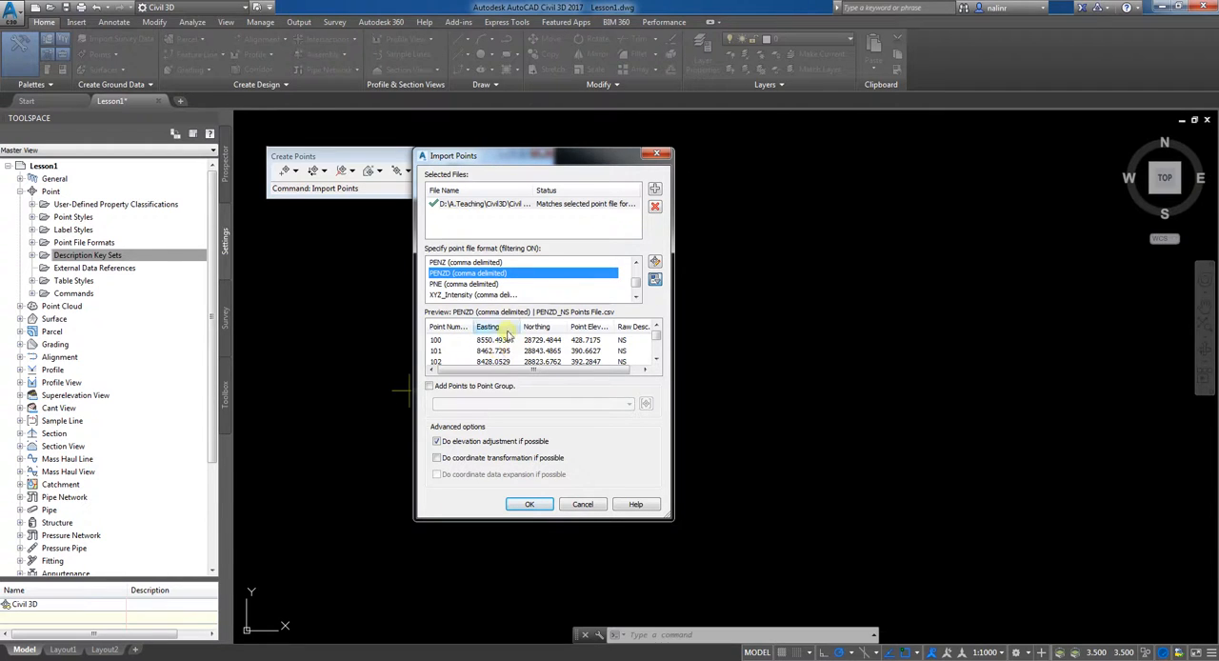
Step: Check the column preview, import the points from the file, and close the point creation tools
{"action": "left_click_drag", "start_coordinate": [538, 375], "coordinate": [491, 375]}
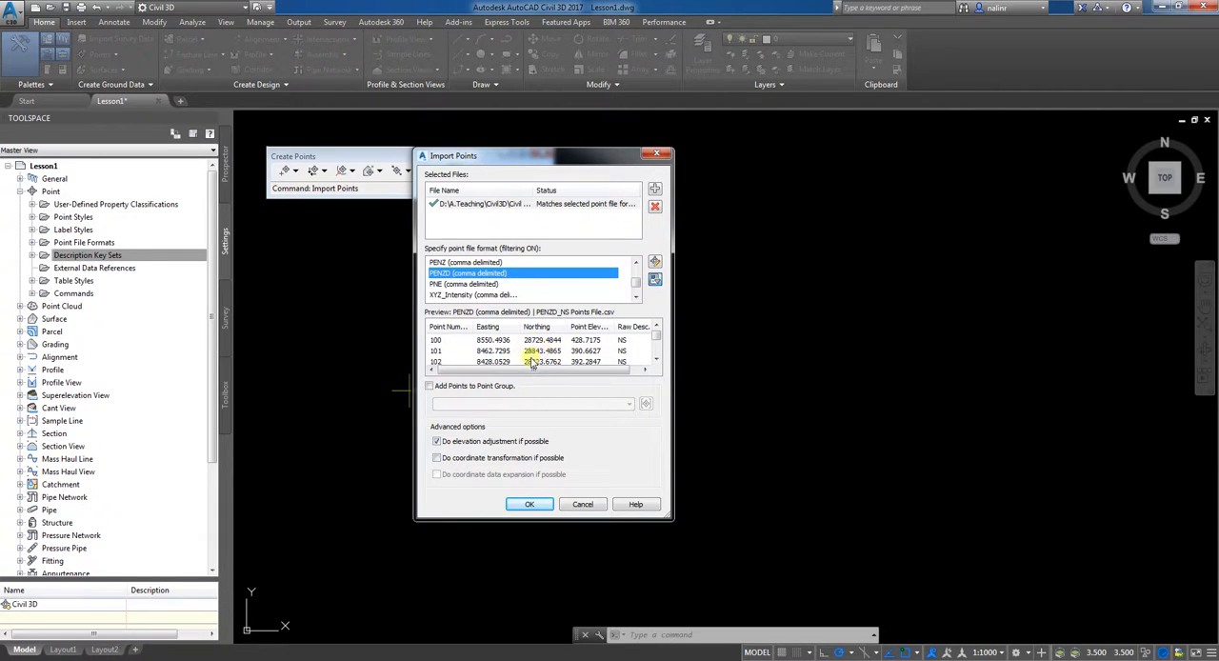
{"action": "left_click", "coordinate": [531, 505]}
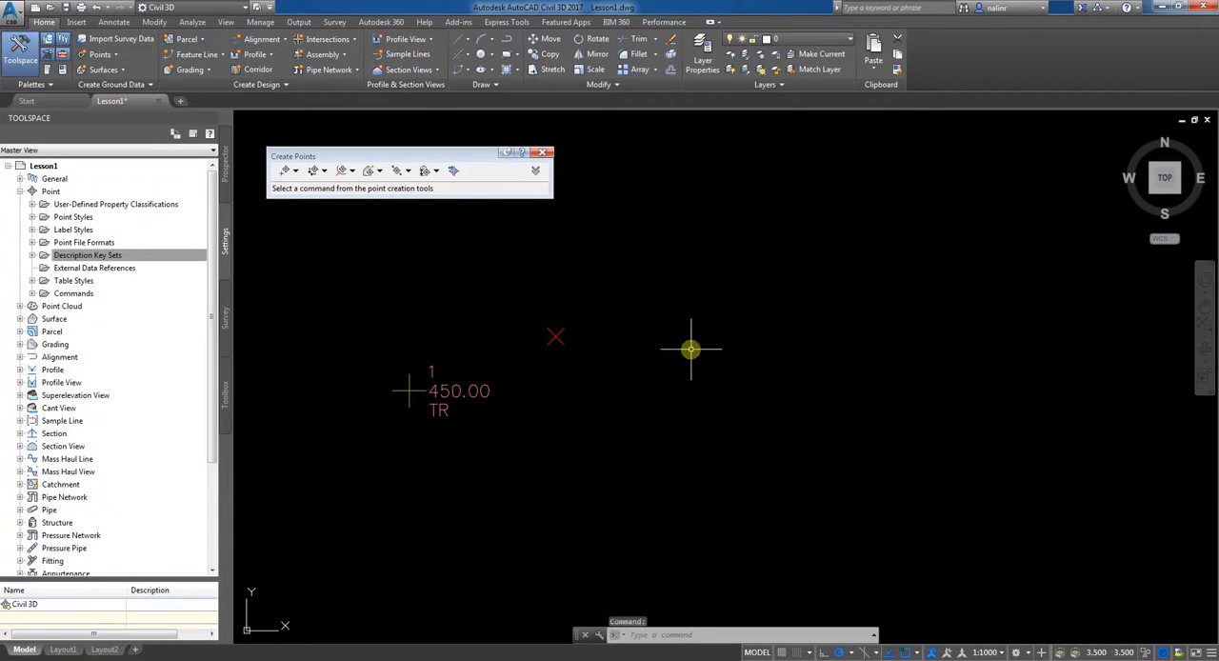
{"action": "left_click", "coordinate": [543, 152]}
Step: Locate the imported points in the drawing and examine their markers and distribution
{"action": "scroll", "coordinate": [652, 301], "scroll_direction": "down", "scroll_amount": 5}
{"action": "scroll", "coordinate": [647, 319], "scroll_direction": "down", "scroll_amount": 10}
{"action": "mouse_move", "coordinate": [762, 401]}
{"action": "middle_mouse_down"}
{"action": "mouse_move", "coordinate": [715, 409]}
{"action": "mouse_move", "coordinate": [691, 494]}
{"action": "mouse_move", "coordinate": [709, 477]}
{"action": "middle_mouse_up"}
{"action": "scroll", "coordinate": [640, 276], "scroll_direction": "up", "scroll_amount": 8}
{"action": "middle_click_drag", "start_coordinate": [642, 394], "coordinate": [585, 273]}
{"action": "scroll", "coordinate": [588, 270], "scroll_direction": "up", "scroll_amount": 4}
{"action": "middle_click_drag", "start_coordinate": [606, 346], "coordinate": [621, 426]}
{"action": "scroll", "coordinate": [601, 357], "scroll_direction": "up", "scroll_amount": 3}
{"action": "scroll", "coordinate": [620, 375], "scroll_direction": "down", "scroll_amount": 4}
{"action": "middle_click_drag", "start_coordinate": [620, 375], "coordinate": [691, 388]}
{"action": "scroll", "coordinate": [680, 366], "scroll_direction": "up", "scroll_amount": 2}
{"action": "scroll", "coordinate": [680, 366], "scroll_direction": "down", "scroll_amount": 4}
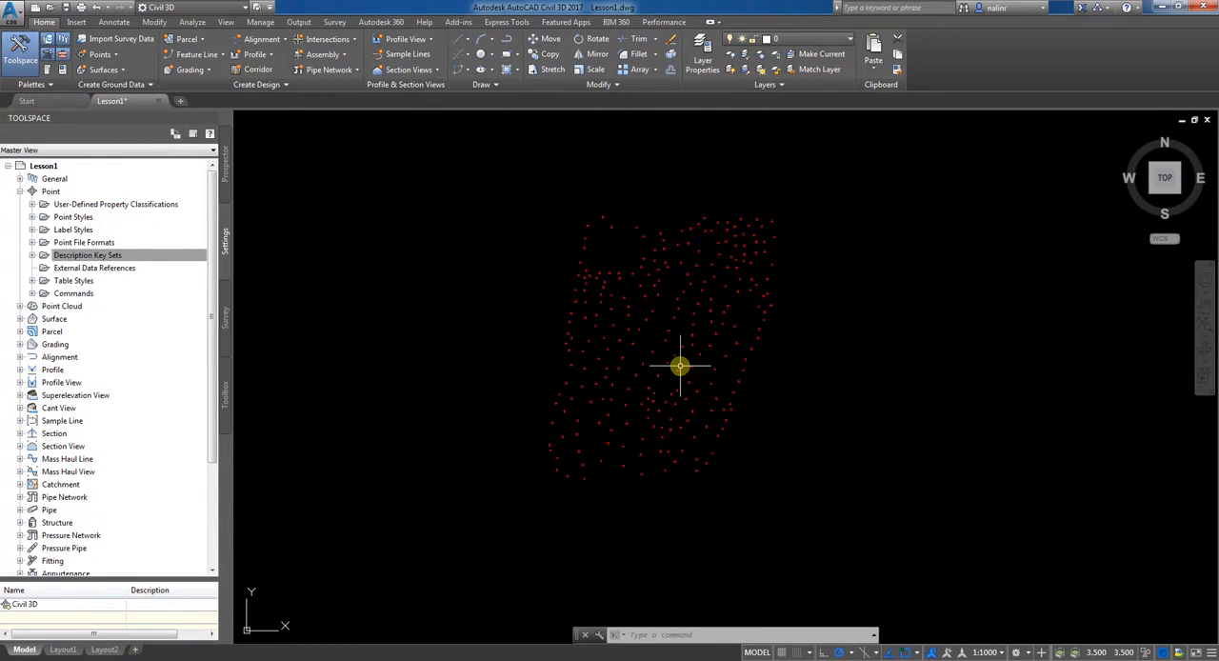
Step: Collapse the point settings and review the imported points in the drawing's points list
{"action": "left_click", "coordinate": [21, 191]}
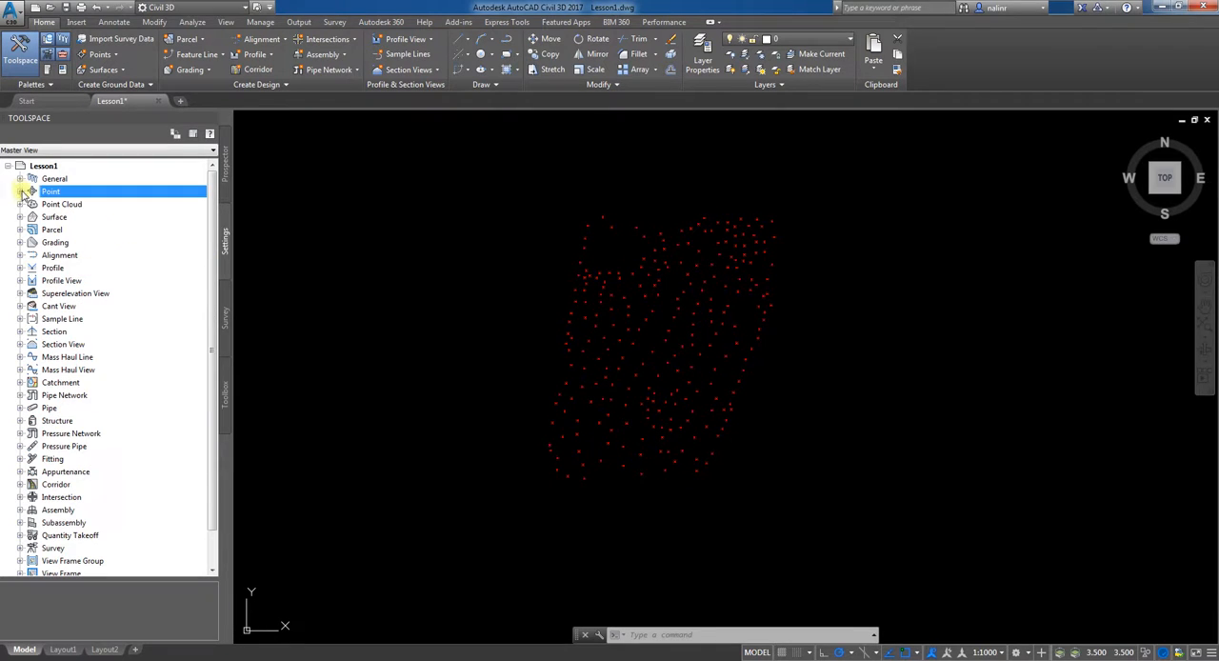
{"action": "left_click", "coordinate": [225, 164]}
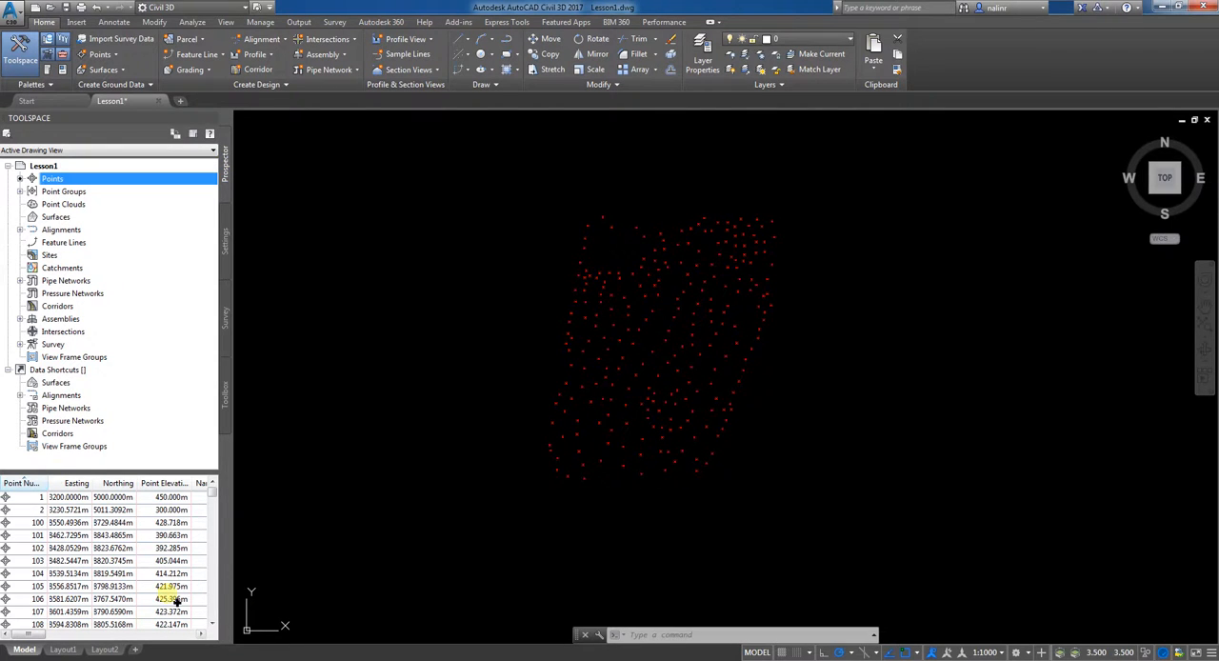
{"action": "left_click", "coordinate": [211, 624]}
{"action": "left_click", "coordinate": [211, 624]}
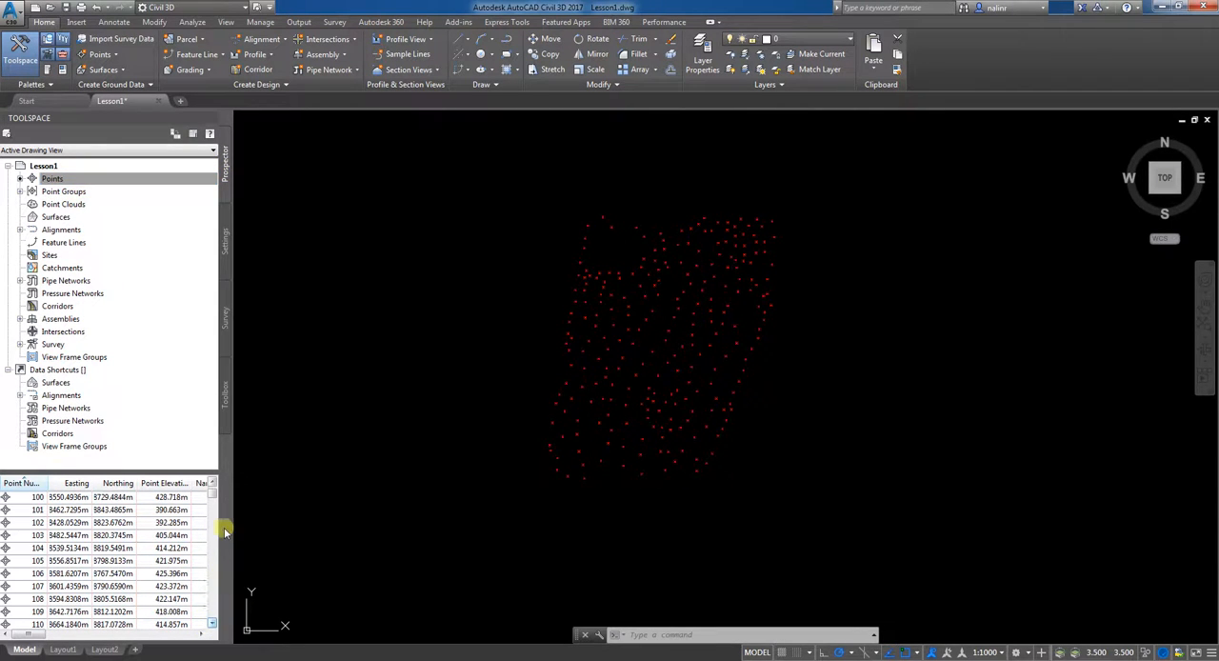
Step: Sort the points list by point number in both directions, by easting, and by northing to compare the orderings
{"action": "mouse_move", "coordinate": [213, 494]}
{"action": "left_mouse_down"}
{"action": "mouse_move", "coordinate": [219, 614]}
{"action": "mouse_move", "coordinate": [218, 481]}
{"action": "left_mouse_up"}
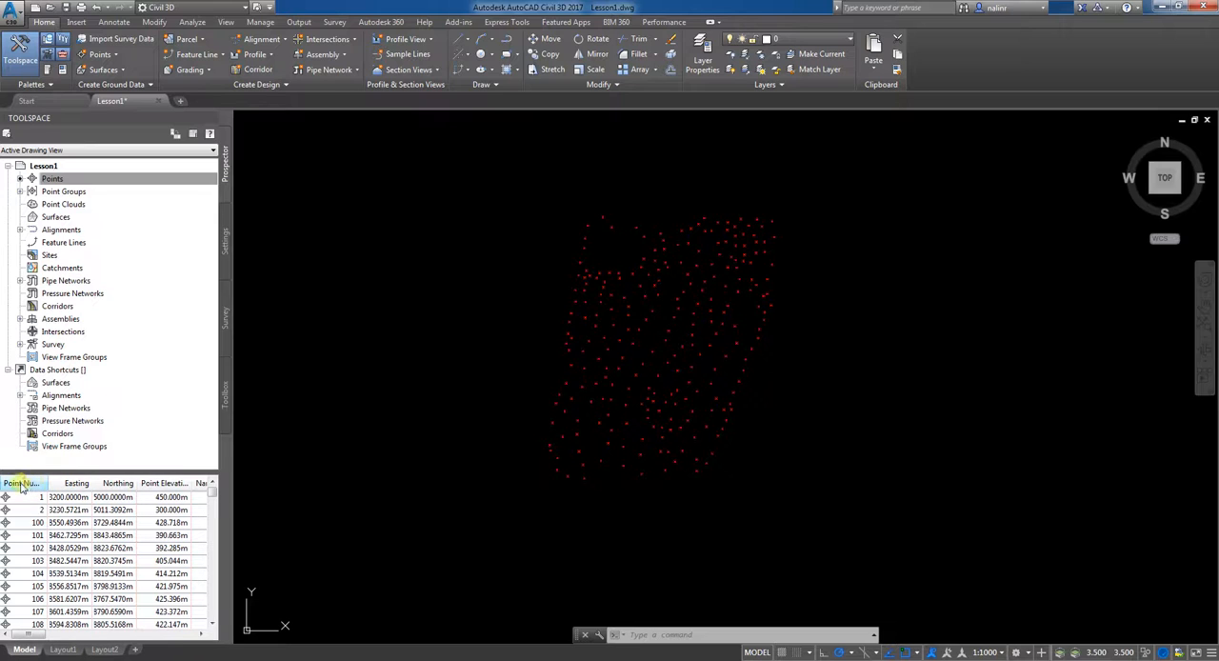
{"action": "left_click", "coordinate": [21, 485]}
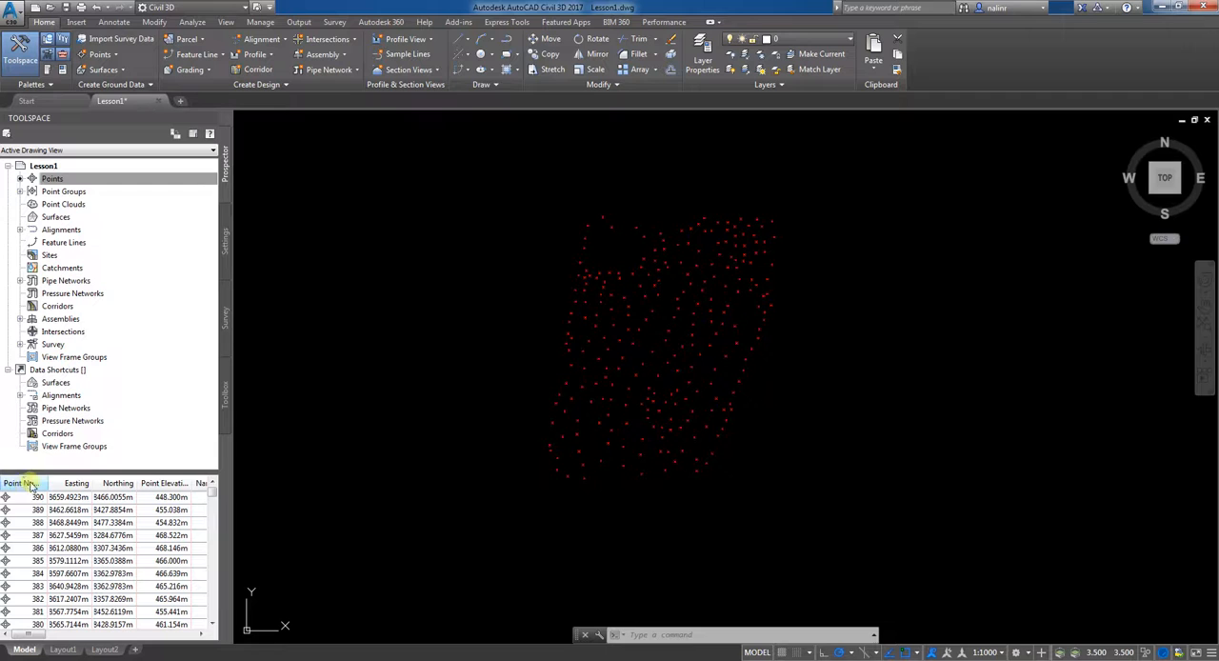
{"action": "left_click", "coordinate": [27, 486]}
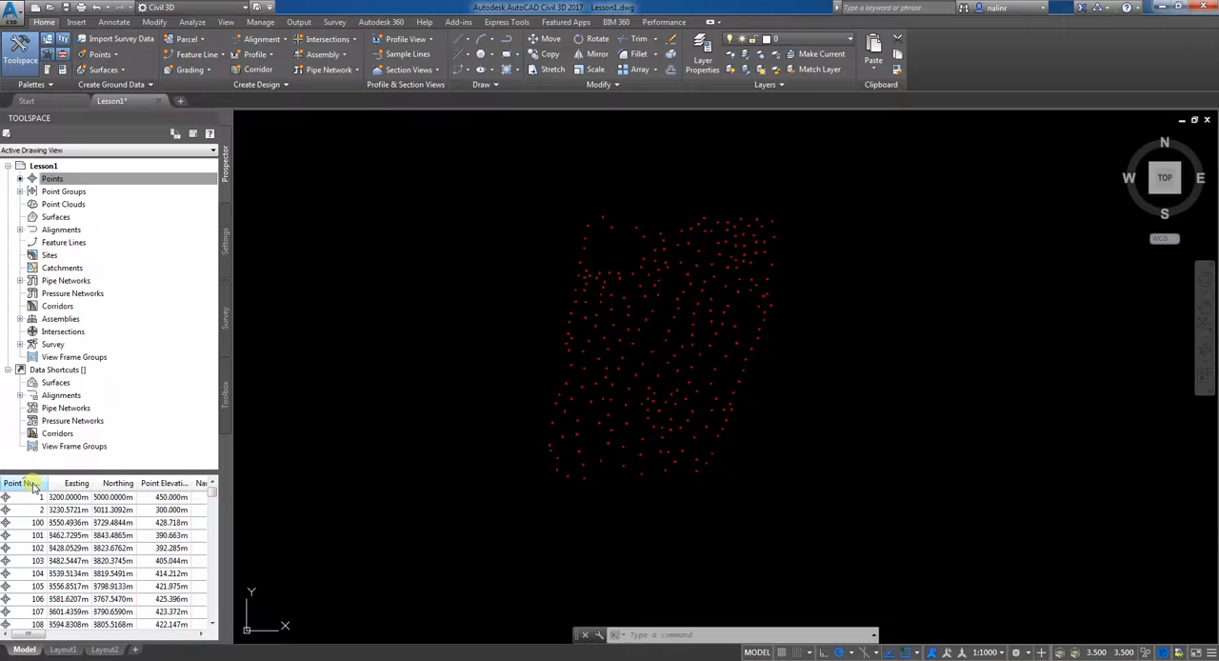
{"action": "left_click", "coordinate": [81, 486]}
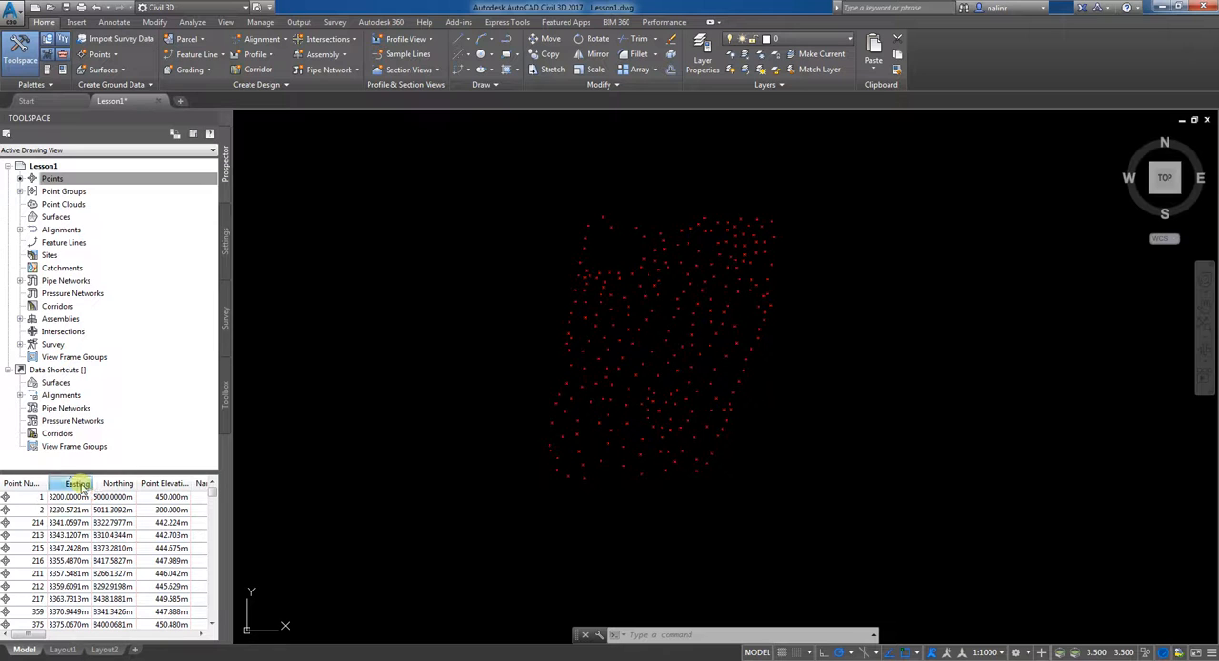
{"action": "left_click", "coordinate": [112, 486]}
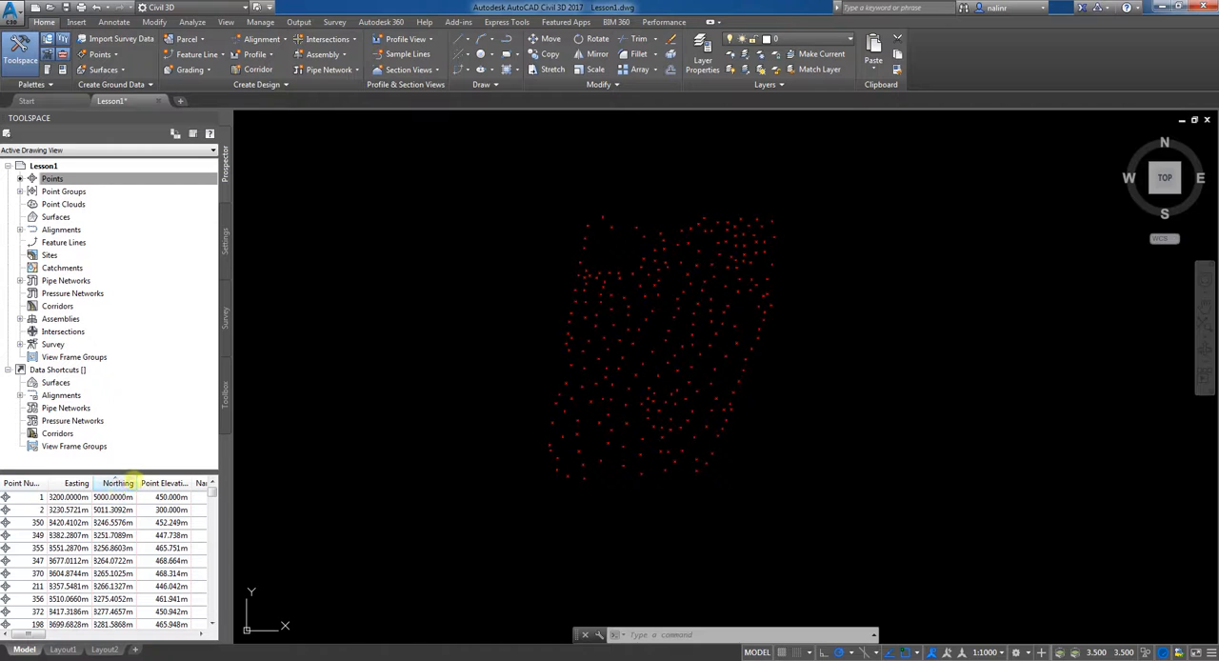
Step: Sort the points list by elevation, check the highest elevations in descending order, and return it to ascending order
{"action": "left_click", "coordinate": [164, 484]}
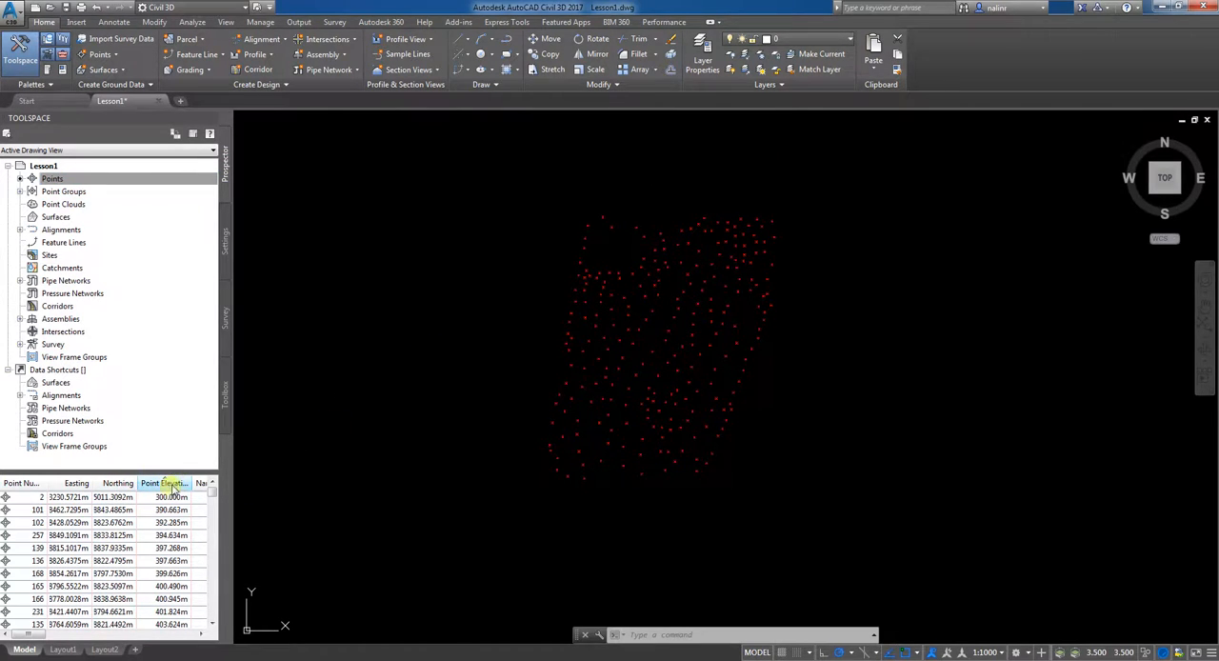
{"action": "mouse_move", "coordinate": [33, 635]}
{"action": "left_mouse_down"}
{"action": "mouse_move", "coordinate": [64, 638]}
{"action": "mouse_move", "coordinate": [39, 641]}
{"action": "left_mouse_up"}
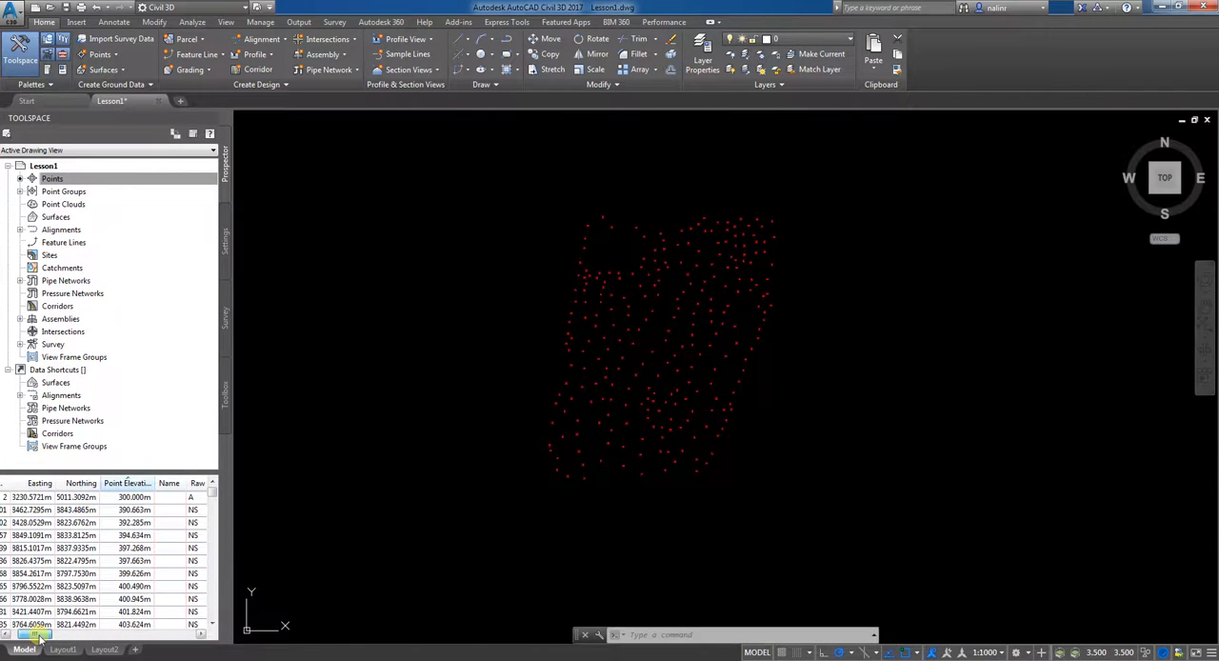
{"action": "left_click", "coordinate": [139, 484]}
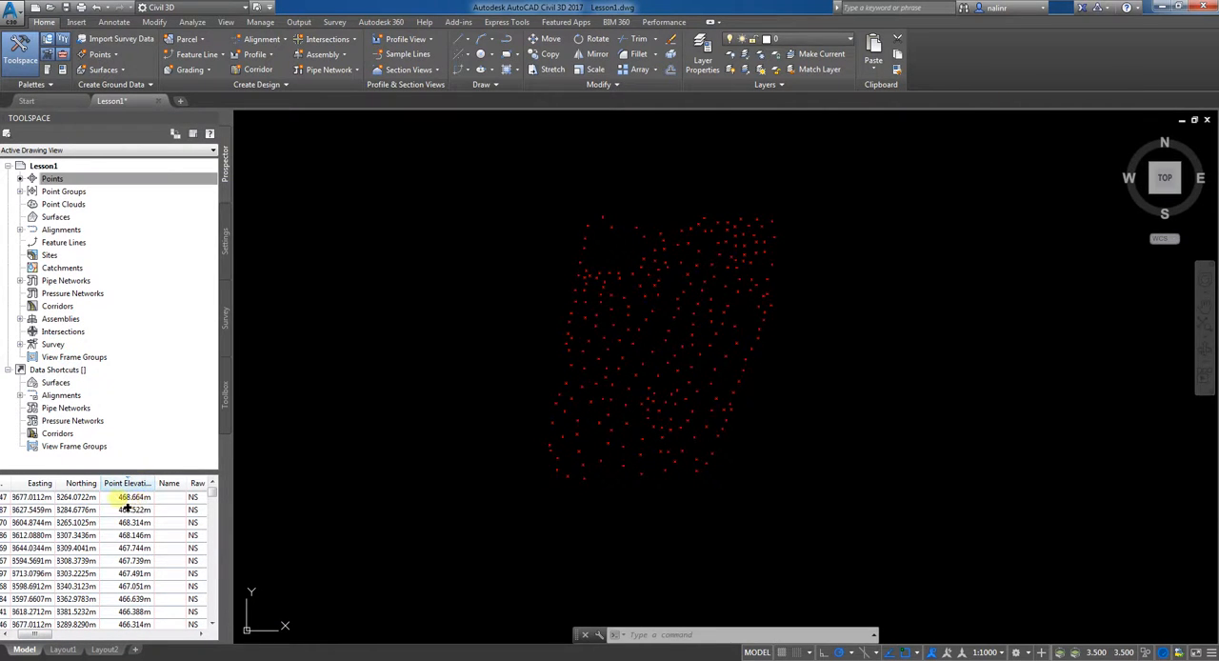
{"action": "left_click", "coordinate": [141, 485]}
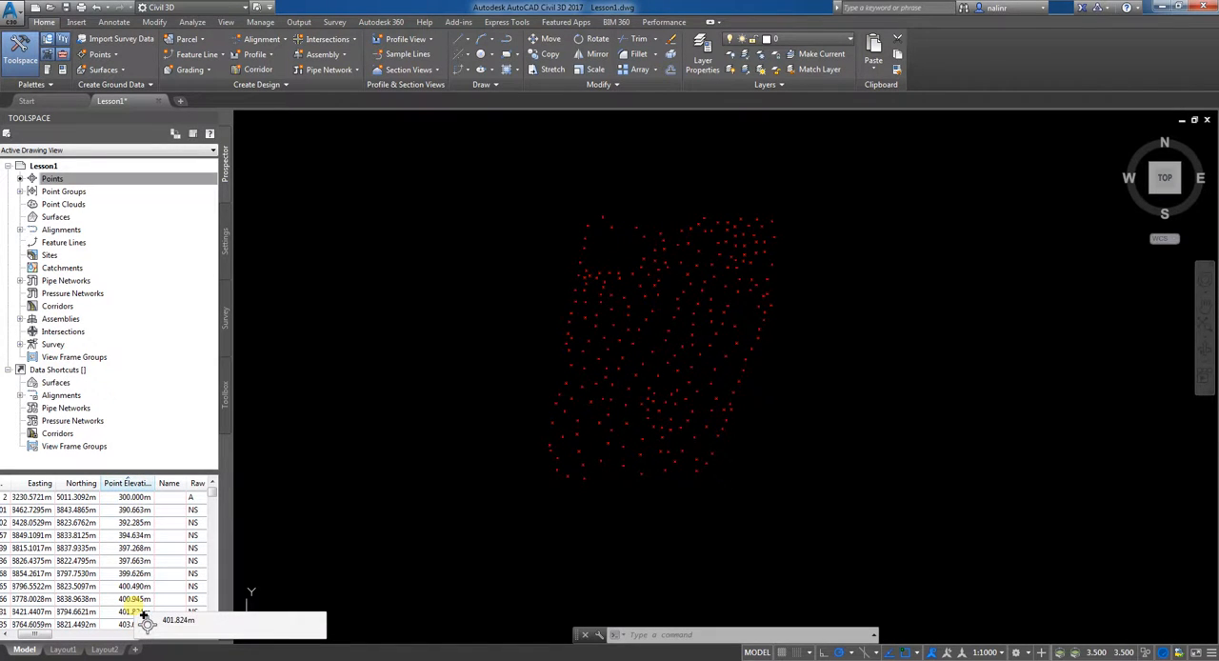
Step: Examine the imported points in the drawing, checking their markers and layout across the surveyed area
{"action": "scroll", "coordinate": [675, 321], "scroll_direction": "up", "scroll_amount": 5}
{"action": "scroll", "coordinate": [678, 322], "scroll_direction": "down", "scroll_amount": 7}
{"action": "scroll", "coordinate": [722, 347], "scroll_direction": "up", "scroll_amount": 5}
{"action": "scroll", "coordinate": [721, 349], "scroll_direction": "down", "scroll_amount": 5}
{"action": "scroll", "coordinate": [619, 376], "scroll_direction": "up", "scroll_amount": 2}
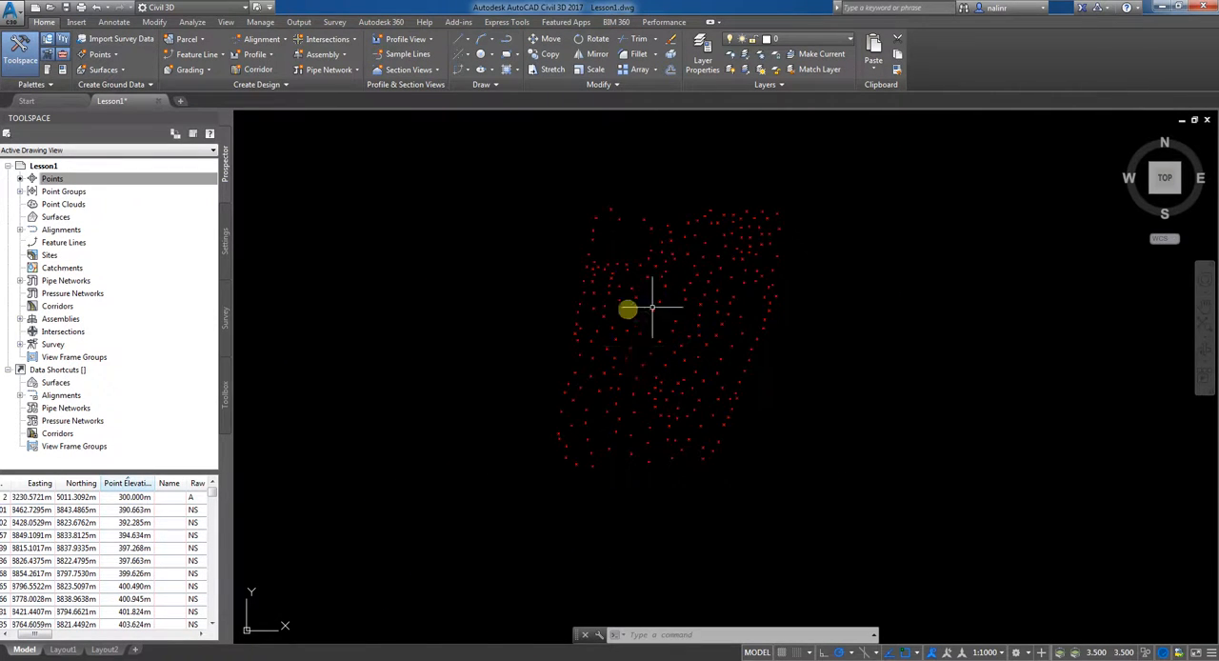
{"action": "scroll", "coordinate": [759, 291], "scroll_direction": "down", "scroll_amount": 3}
{"action": "scroll", "coordinate": [726, 370], "scroll_direction": "up", "scroll_amount": 3}
{"action": "middle_click_drag", "start_coordinate": [715, 365], "coordinate": [727, 463]}
{"action": "mouse_move", "coordinate": [577, 316]}
{"action": "middle_mouse_down"}
{"action": "mouse_move", "coordinate": [589, 387]}
{"action": "mouse_move", "coordinate": [582, 330]}
{"action": "middle_mouse_up"}
{"action": "scroll", "coordinate": [667, 326], "scroll_direction": "up", "scroll_amount": 3}
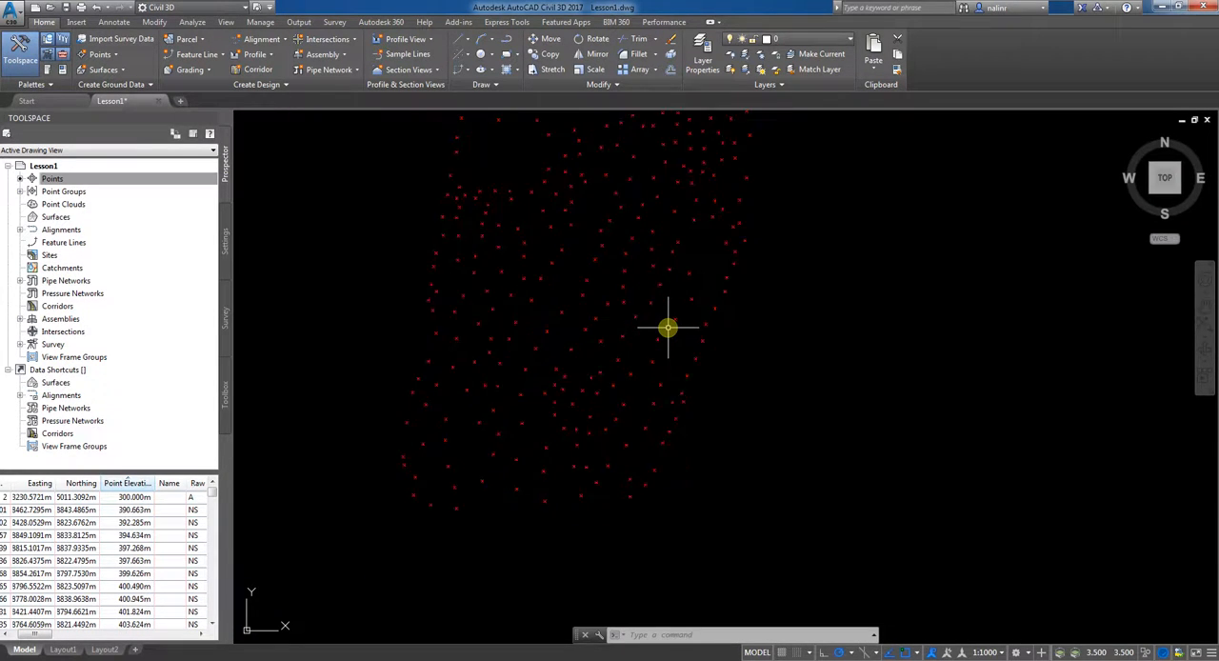